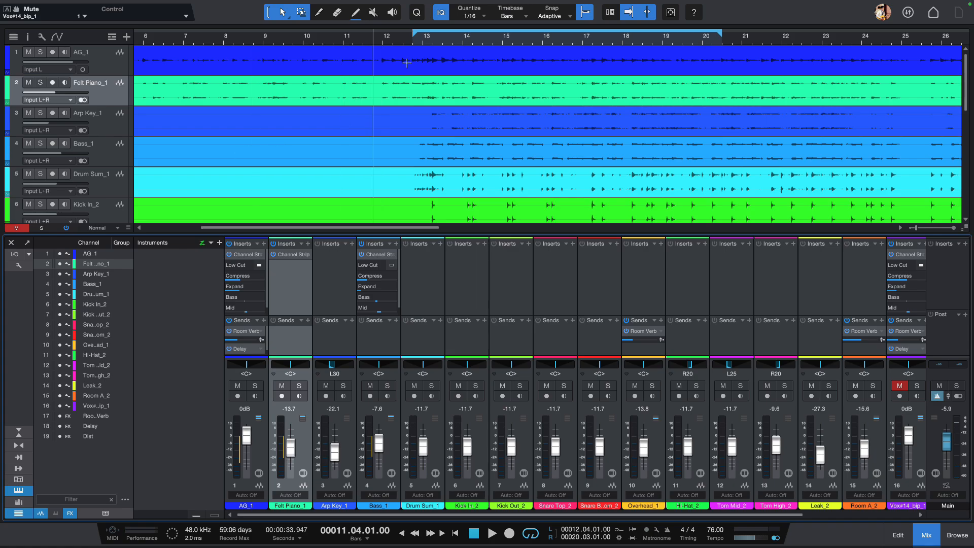
# Play the full arrangement from the start of the loop range just before bar 13 and stop after a few bars.
pyautogui.click(414, 42)
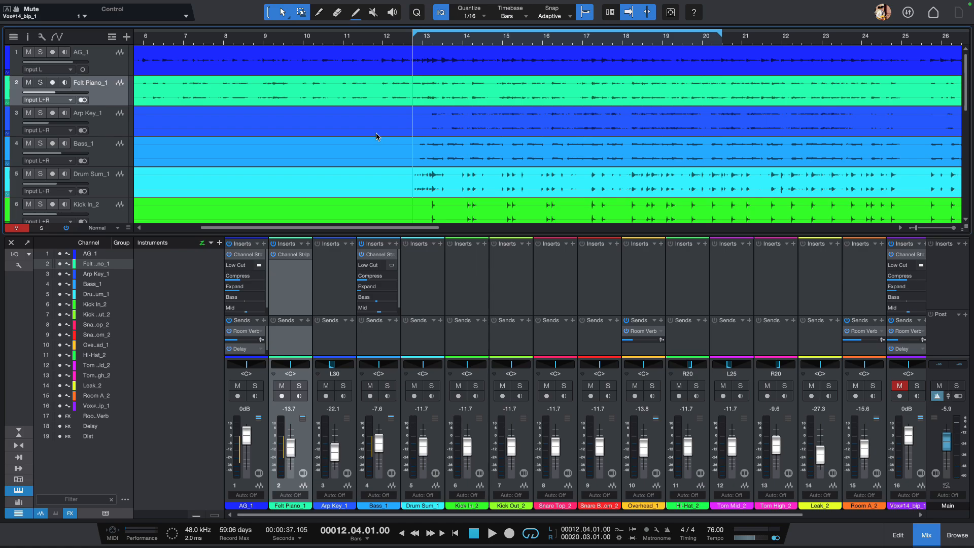
pyautogui.press('space')
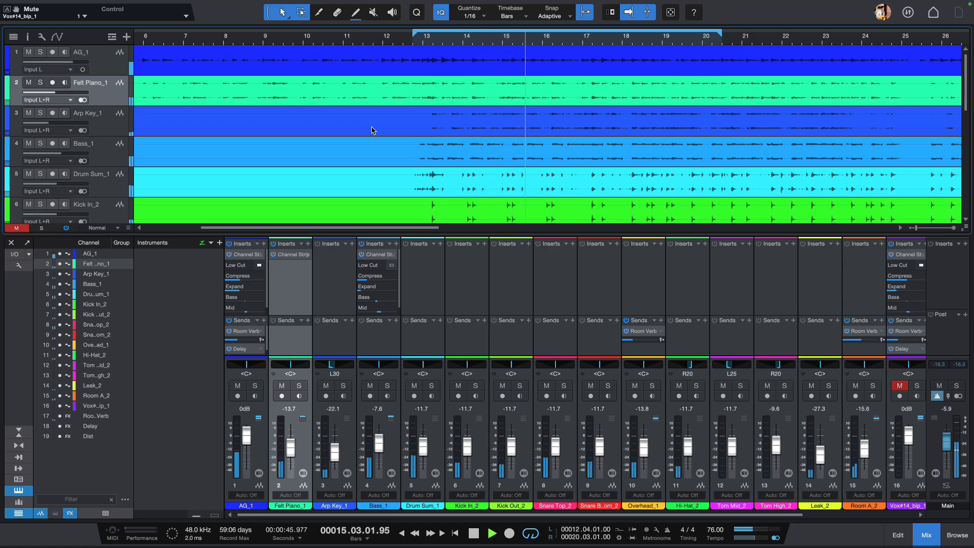
pyautogui.press('space')
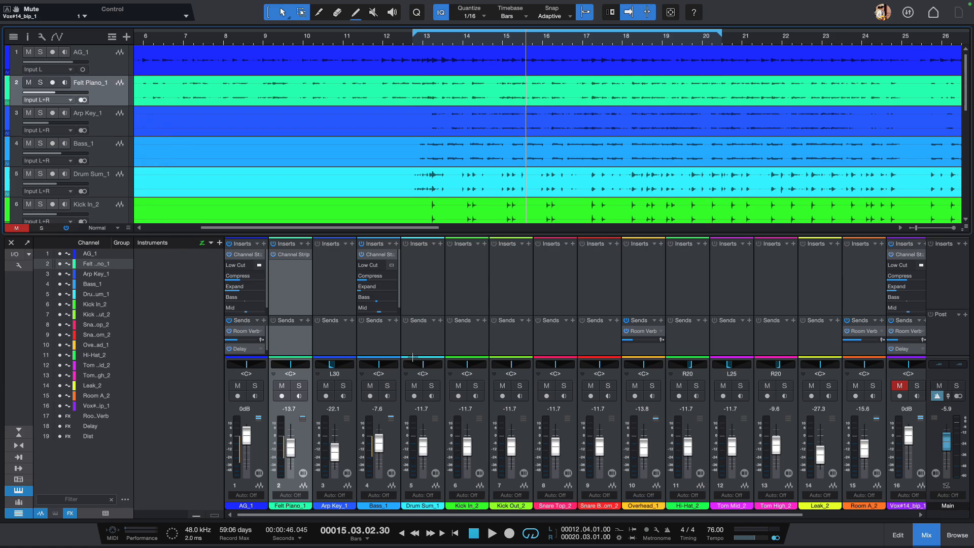
# Hide the mixer, solo the Felt Piano_1 track and play a short passage of it.
pyautogui.click(927, 535)
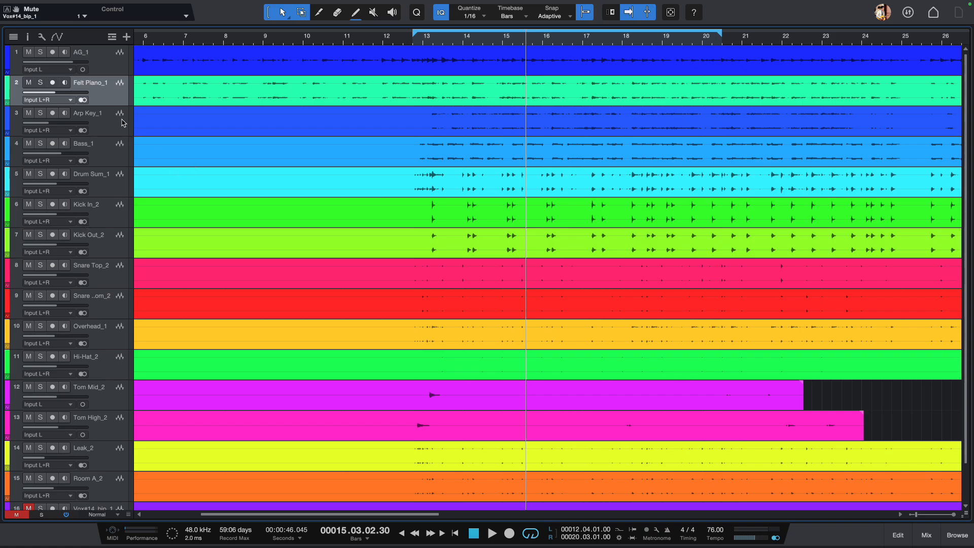
pyautogui.click(39, 85)
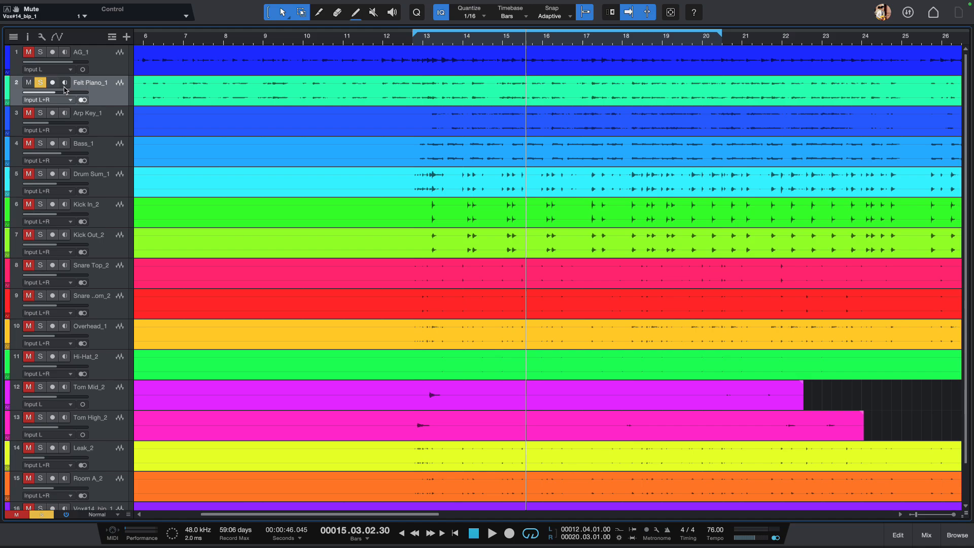
pyautogui.press('space')
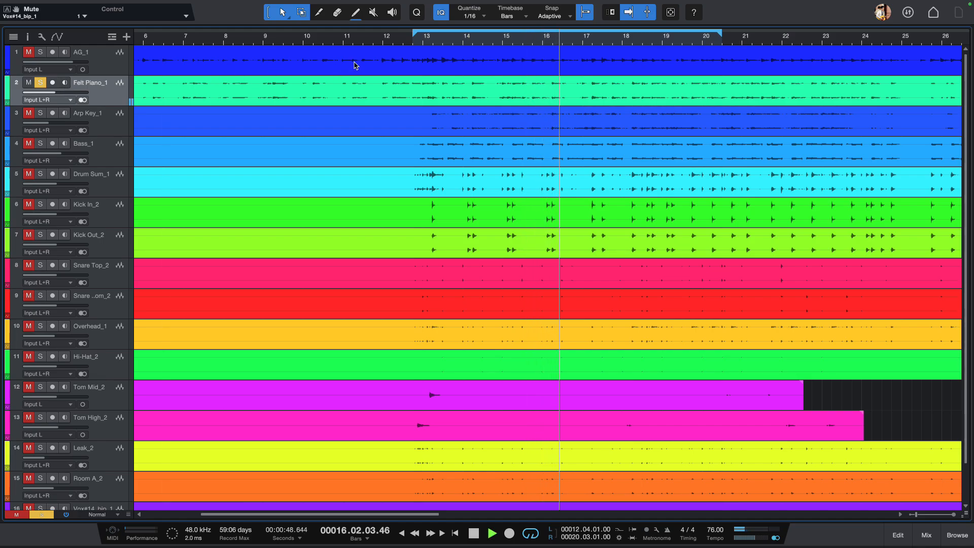
pyautogui.press('space')
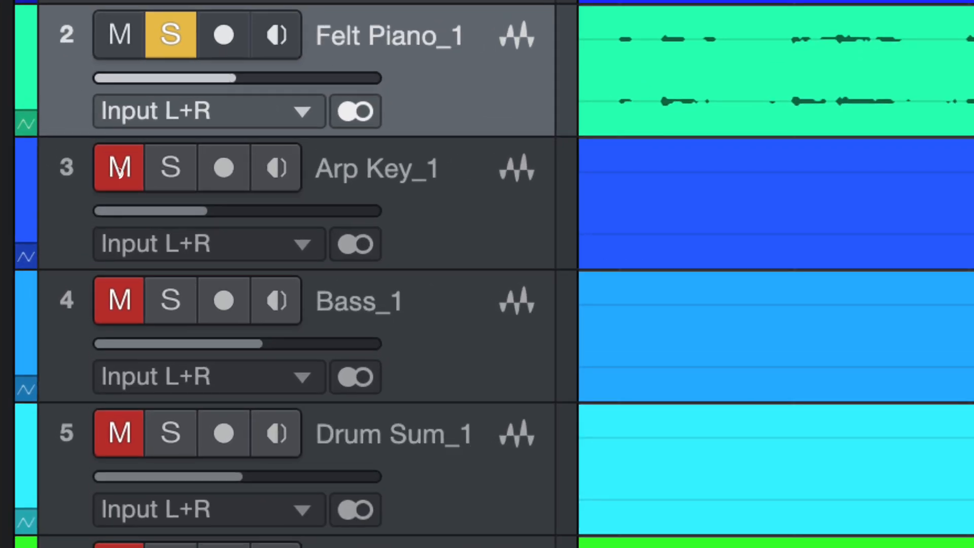
# Expand the automation lanes beneath the Felt Piano_1 track and select its Volume and Pan L/R lanes in turn.
pyautogui.click(26, 122)
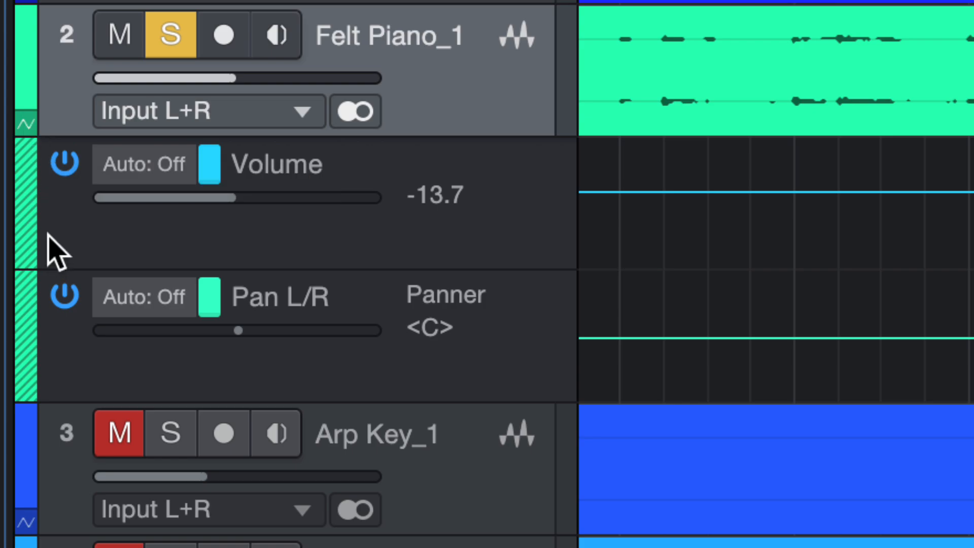
pyautogui.click(87, 241)
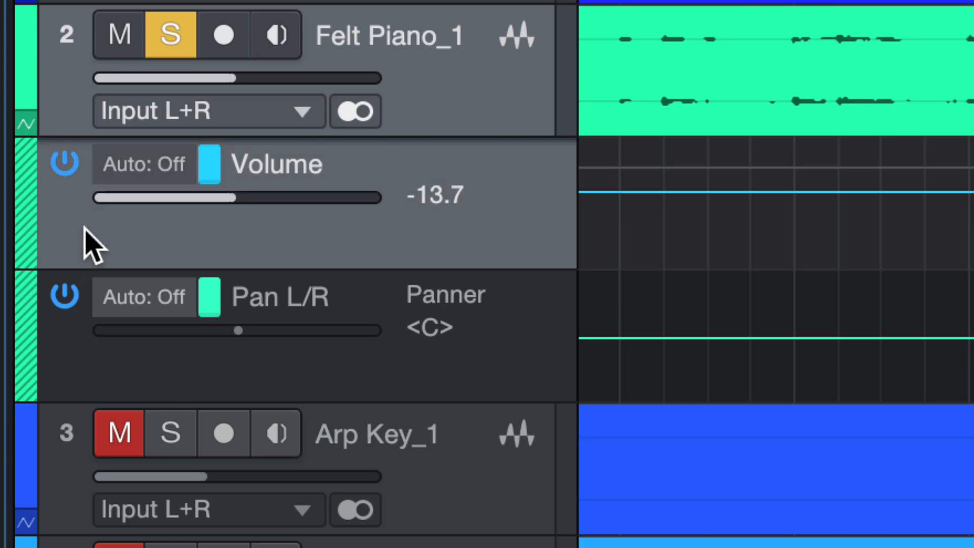
pyautogui.click(337, 356)
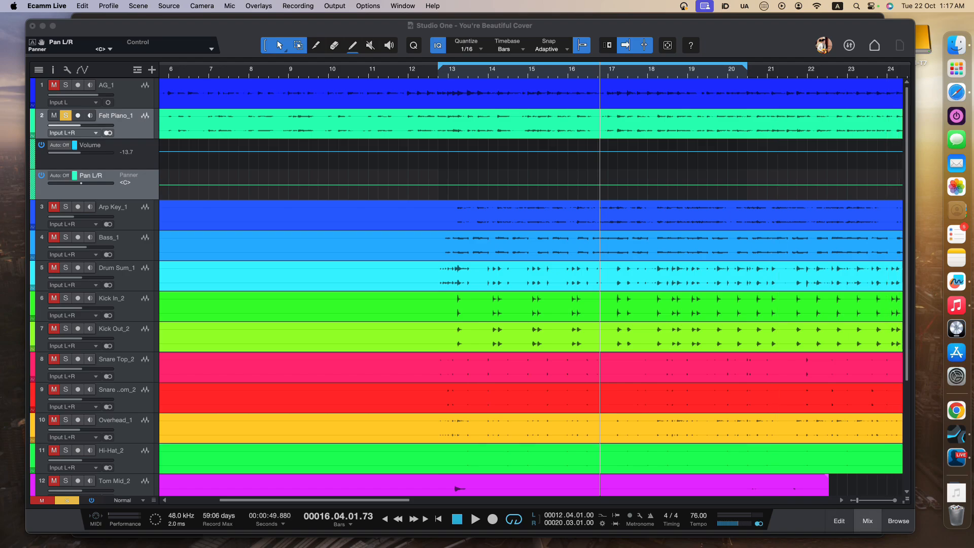
# Show the mixer console beneath the arrangement.
pyautogui.click(859, 522)
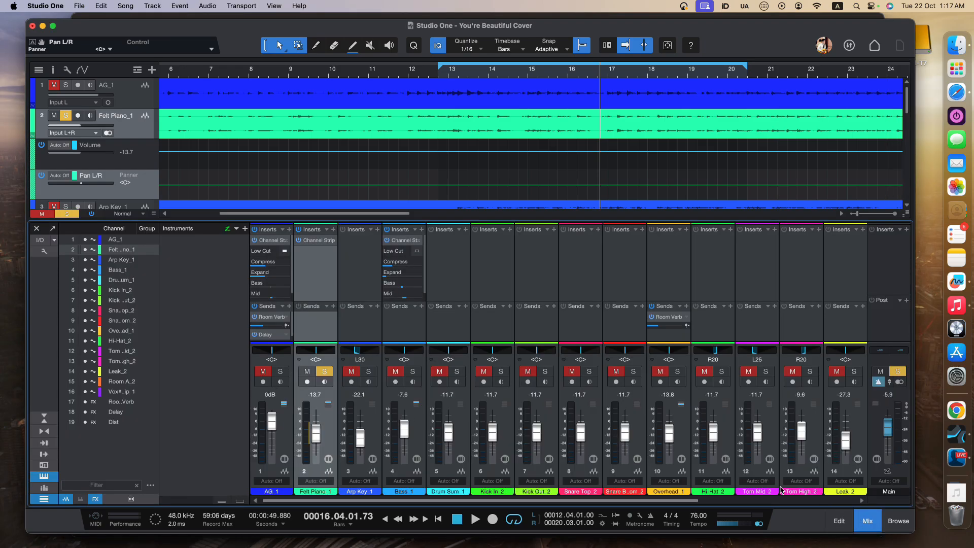
pyautogui.click(872, 522)
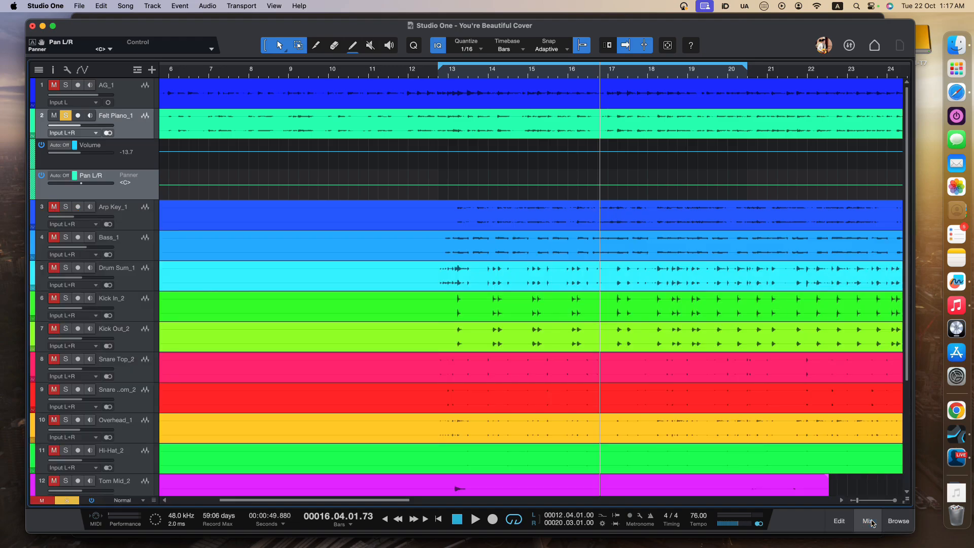
pyautogui.click(872, 524)
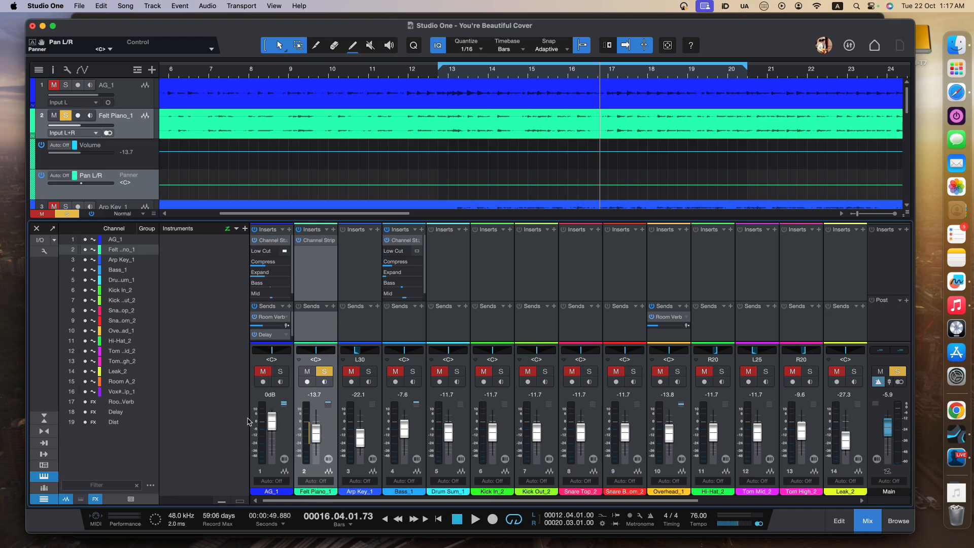
pyautogui.press('super+Tab')
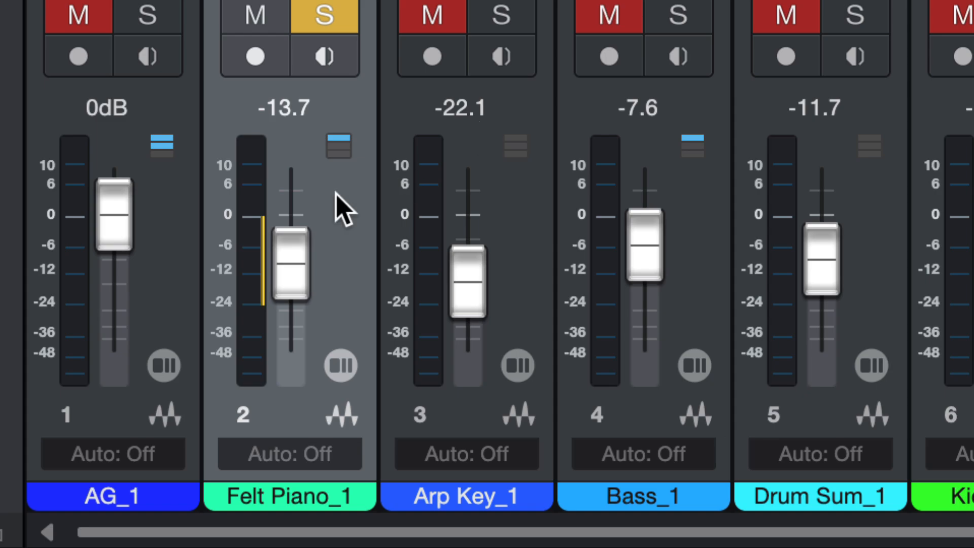
# Open the Add / Remove Parameters window for the Felt Piano_1 channel's automation and position it over the mixer.
pyautogui.click(299, 447)
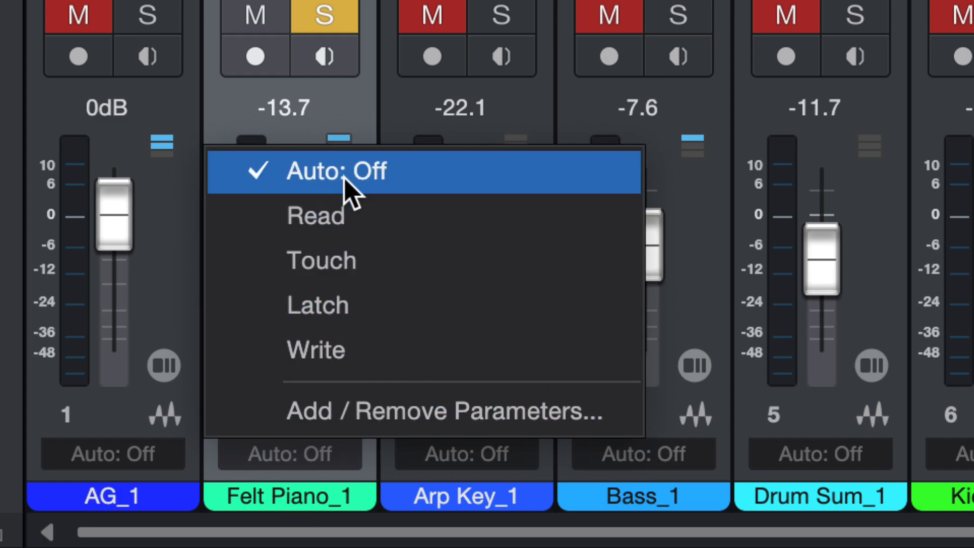
pyautogui.click(321, 429)
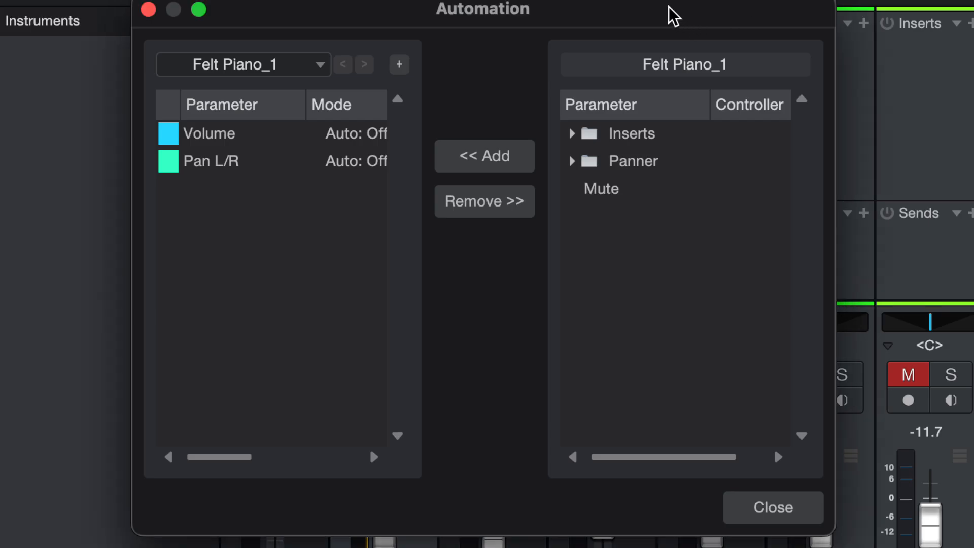
pyautogui.moveTo(615, 10); pyautogui.dragTo(973, 12)
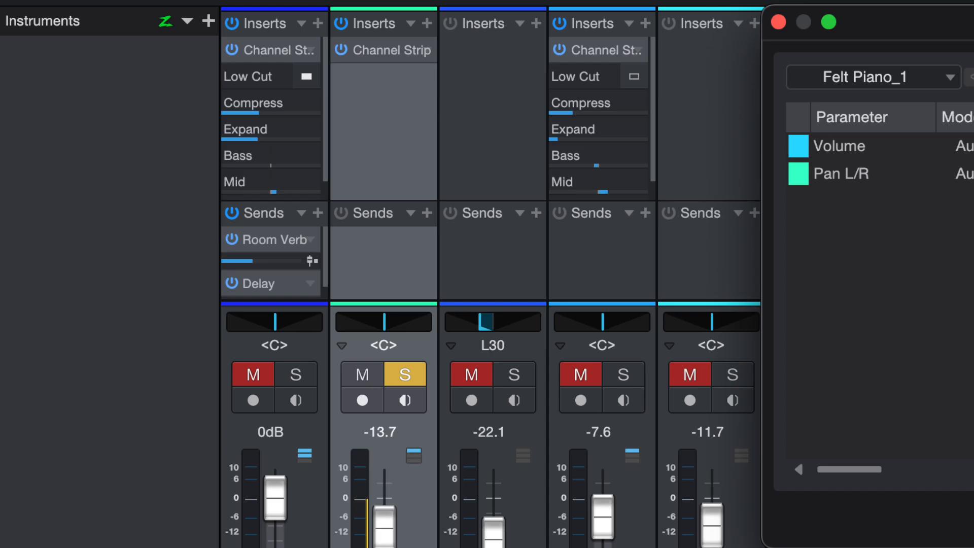
pyautogui.moveTo(973, 26); pyautogui.dragTo(622, 52)
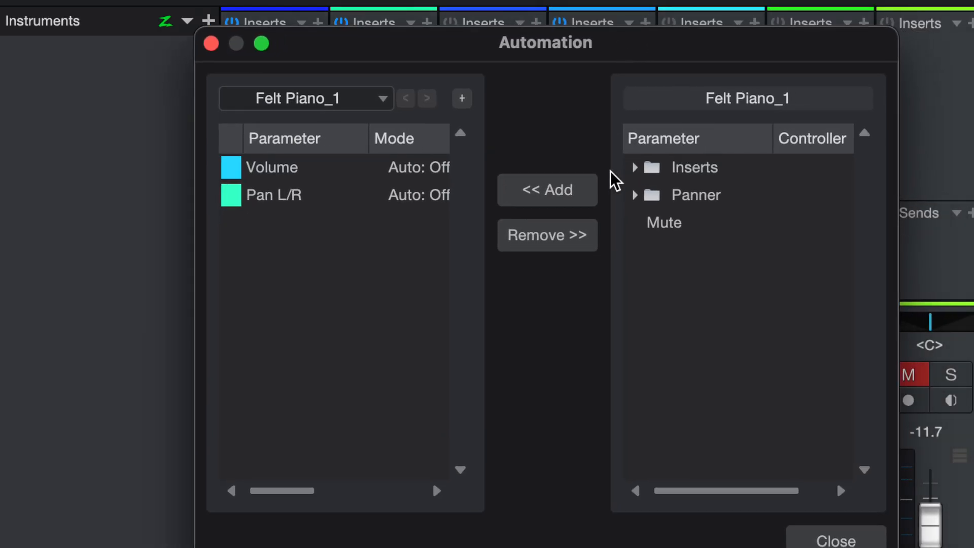
# Add the Channel Strip insert's Low Cut to Felt Piano_1's automated parameters and close the Automation window.
pyautogui.click(636, 170)
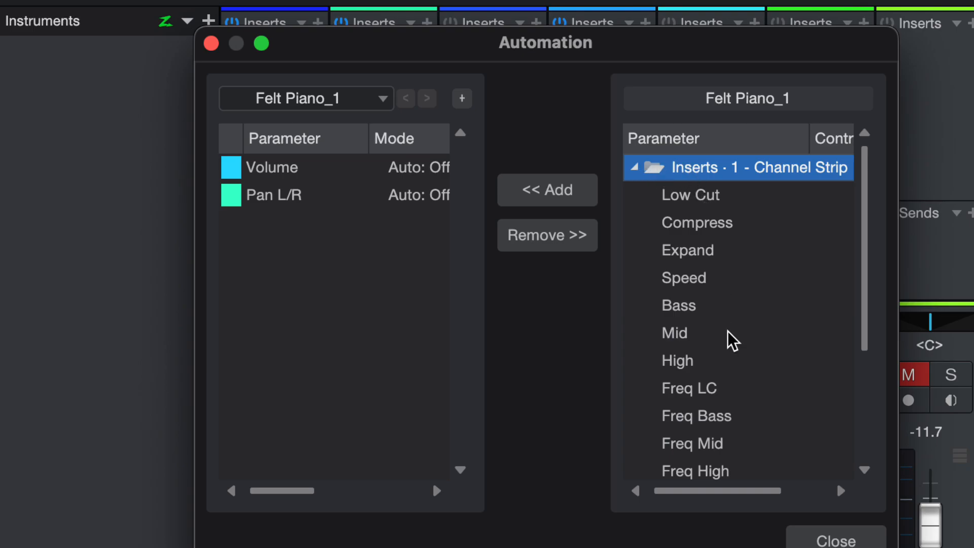
pyautogui.scroll(-3, 731, 338)
pyautogui.scroll(3, 693, 256)
pyautogui.click(707, 198)
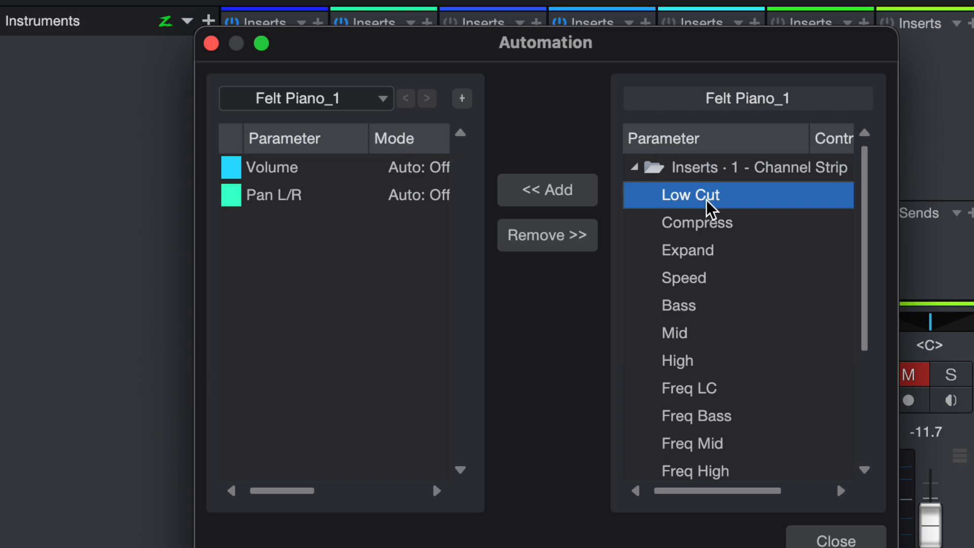
pyautogui.click(567, 204)
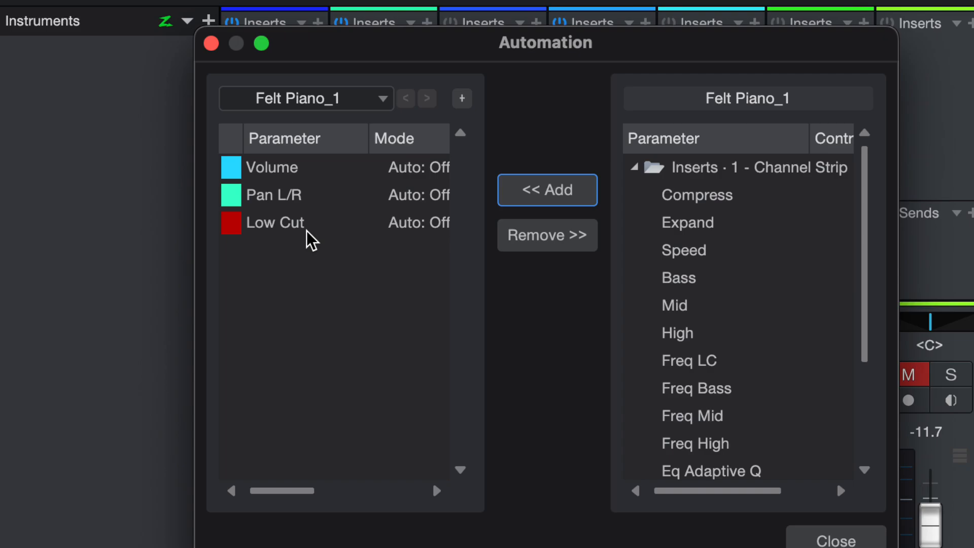
pyautogui.click(300, 202)
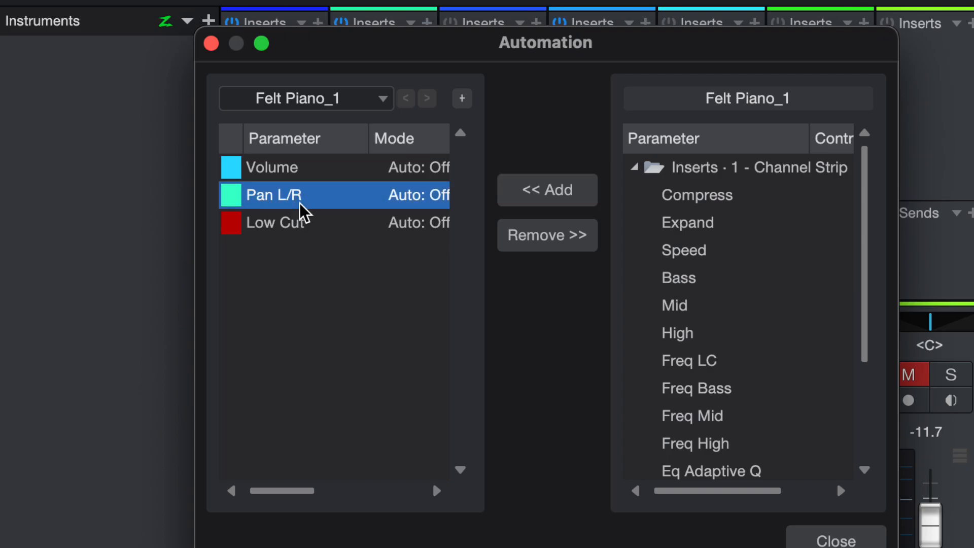
pyautogui.click(307, 175)
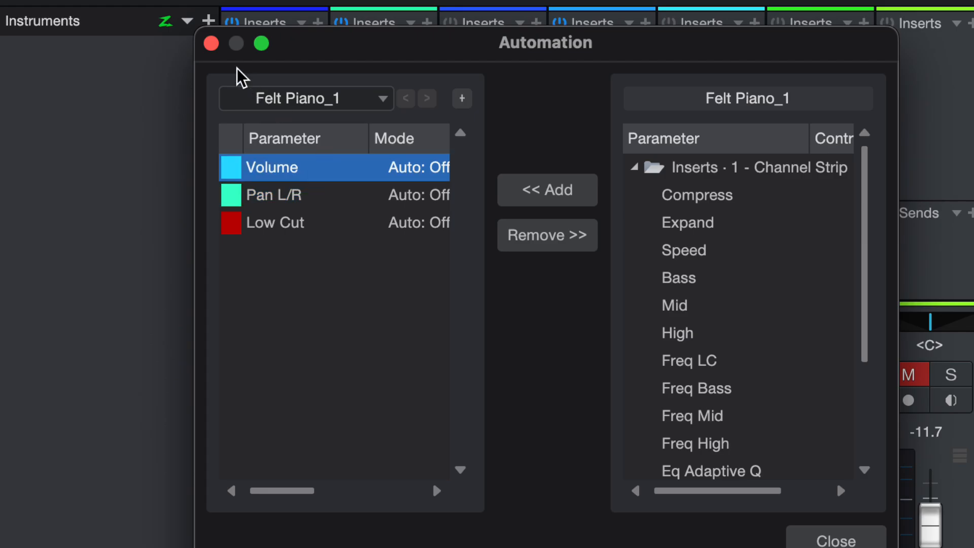
pyautogui.click(212, 45)
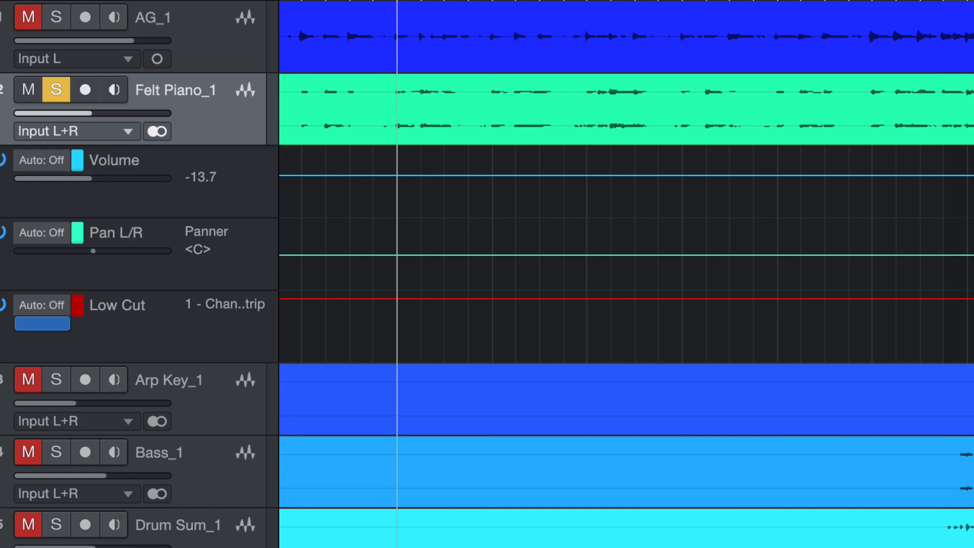
# Add three automation points at the existing level on Felt Piano_1's Volume lane, ahead of the bass and drum entry.
pyautogui.press(',')
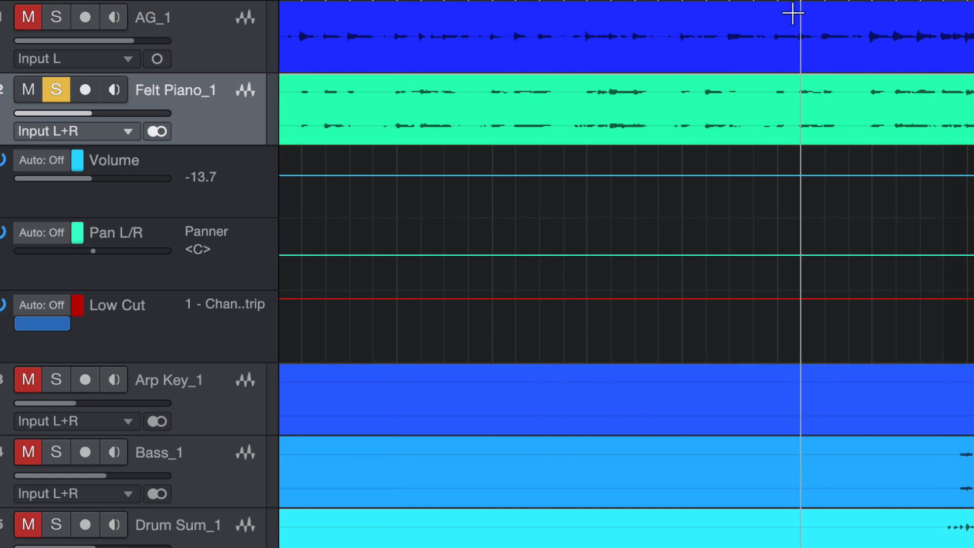
pyautogui.click(778, 5)
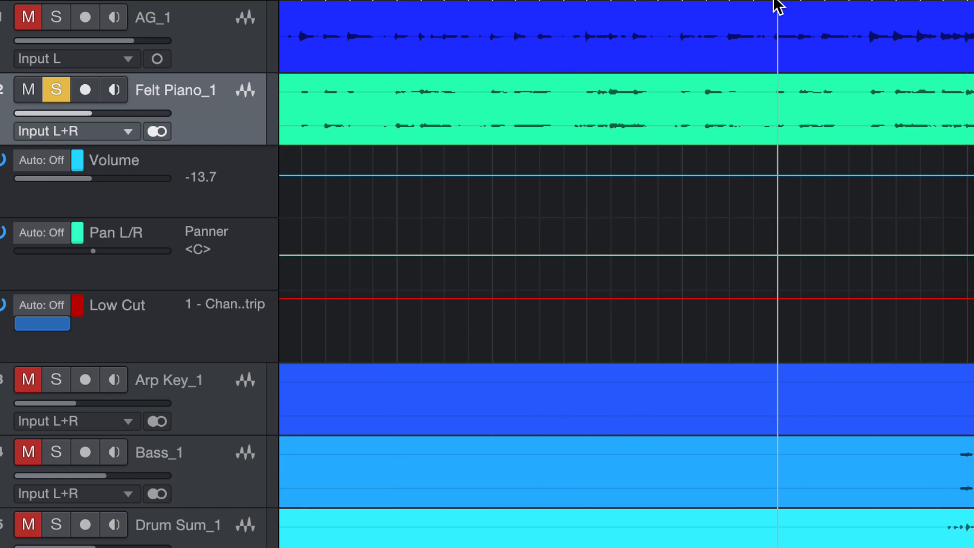
pyautogui.click(938, 2)
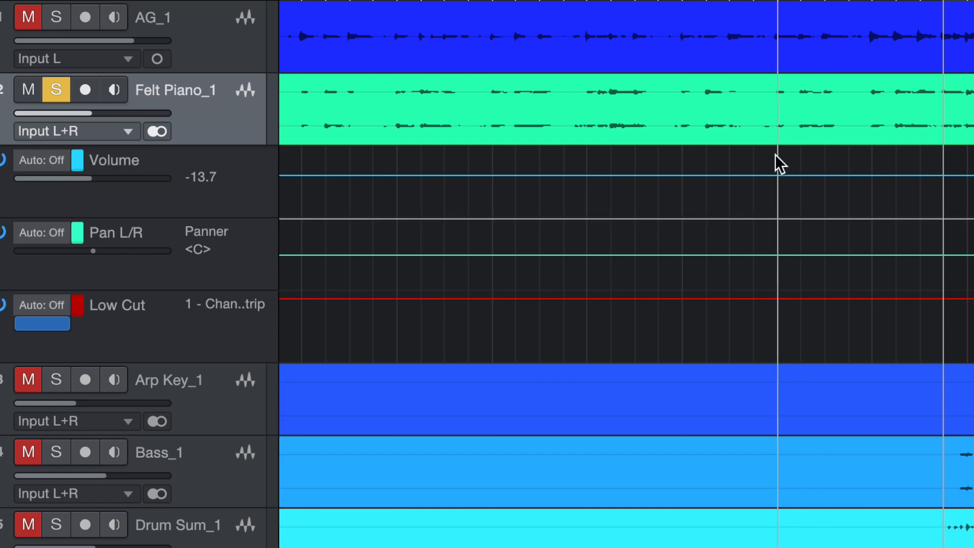
pyautogui.click(754, 175)
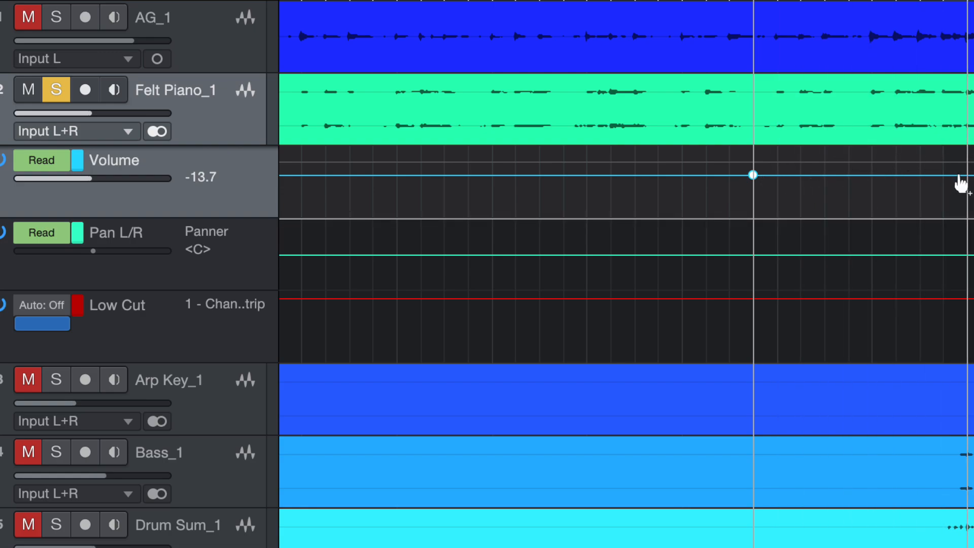
pyautogui.click(919, 175)
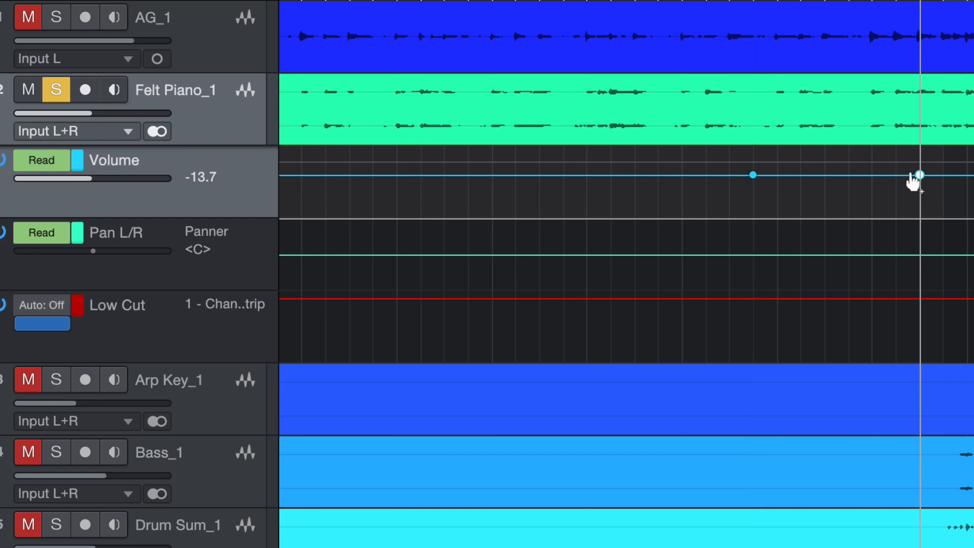
pyautogui.click(848, 176)
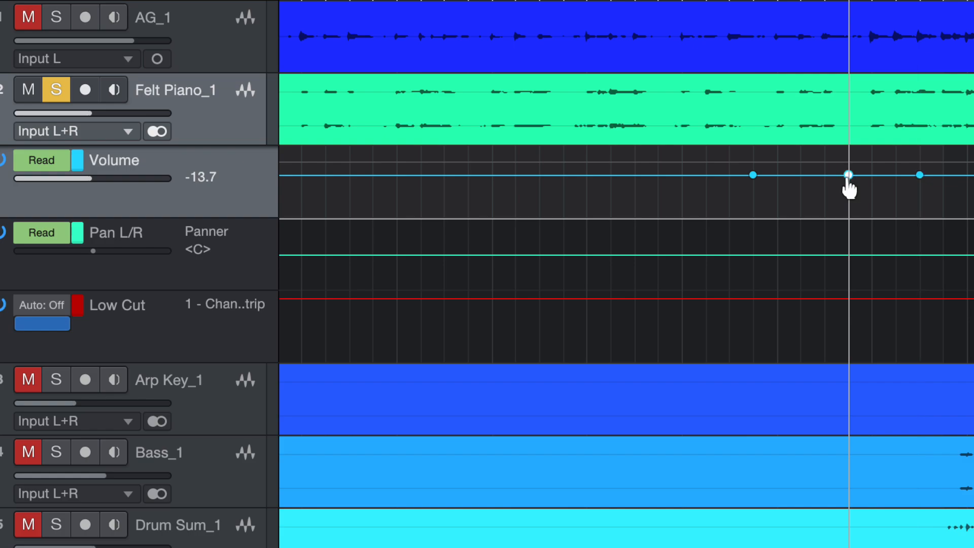
# Add a volume point midway between the first two and lower it into a dip, placing another point on the falling slope.
pyautogui.click(801, 176)
pyautogui.moveTo(801, 176); pyautogui.dragTo(802, 218)
pyautogui.click(776, 192)
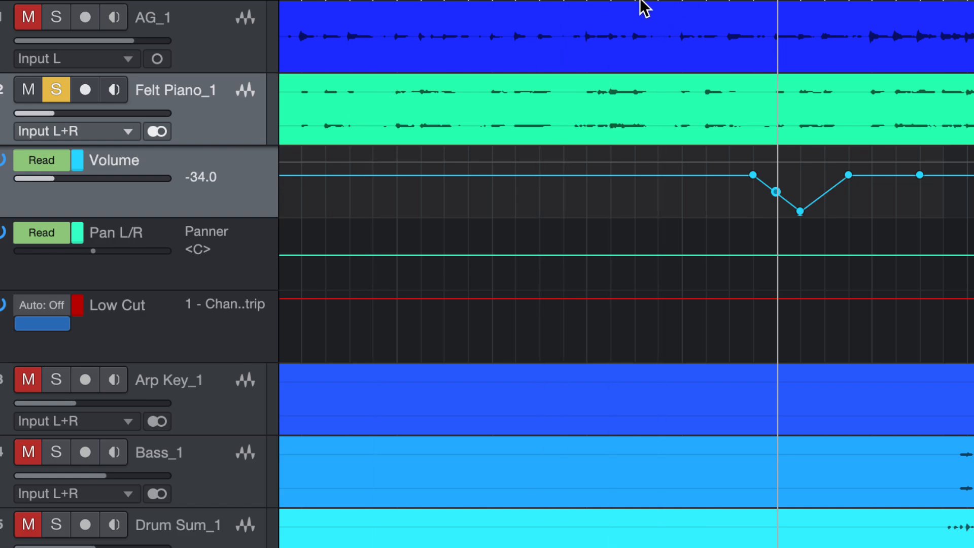
# Play the soloed piano through the volume dip and reposition the playhead just before the dip.
pyautogui.click(581, 3)
pyautogui.press('space')
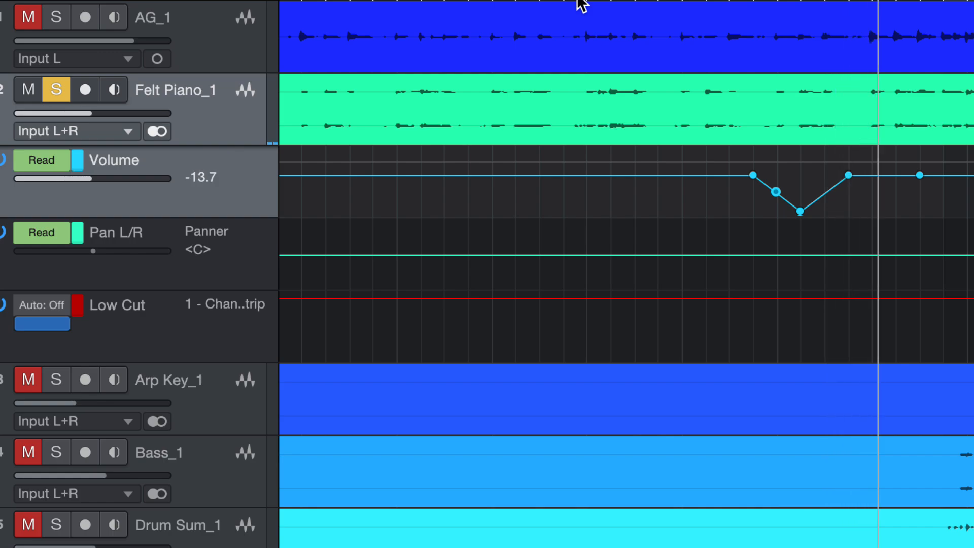
pyautogui.click(728, 0)
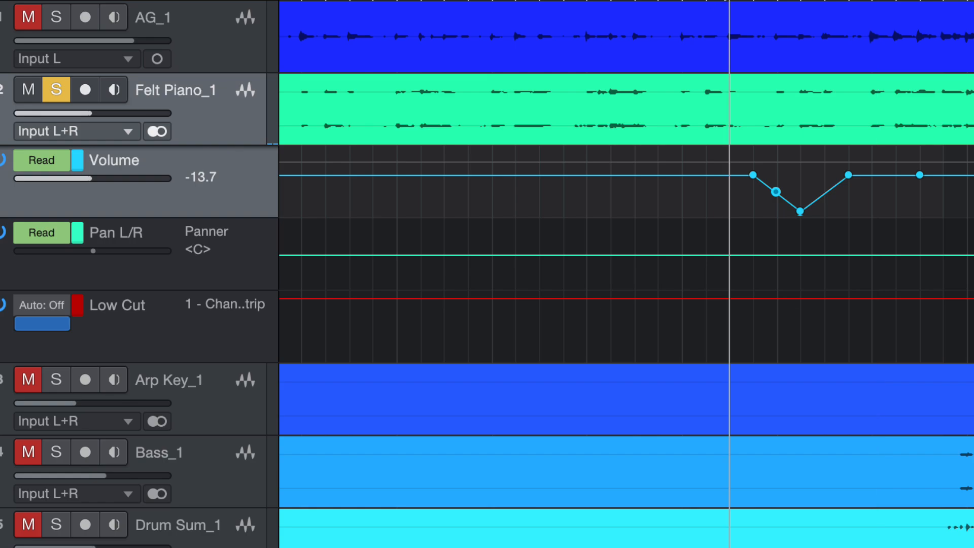
pyautogui.moveTo(730, 0); pyautogui.dragTo(781, 1)
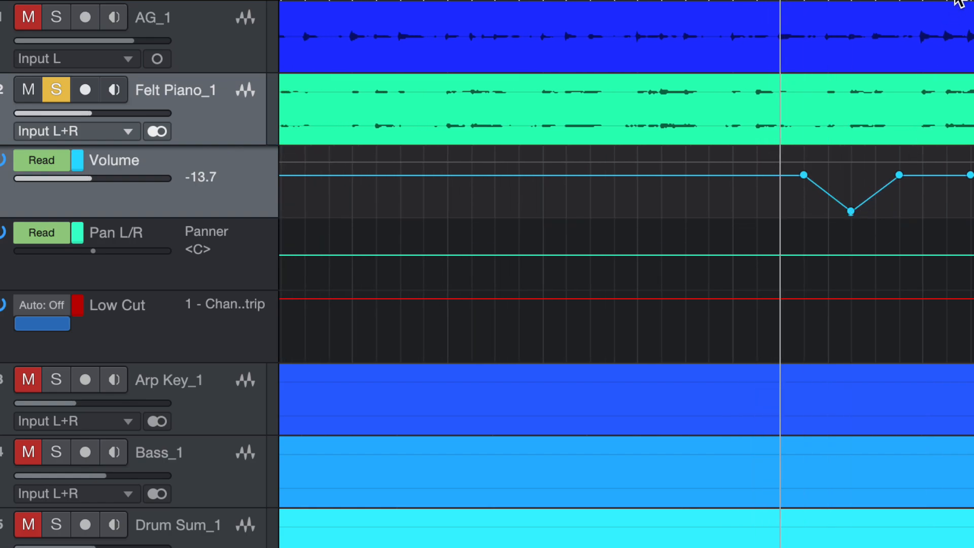
pyautogui.moveTo(959, 1); pyautogui.dragTo(768, 6)
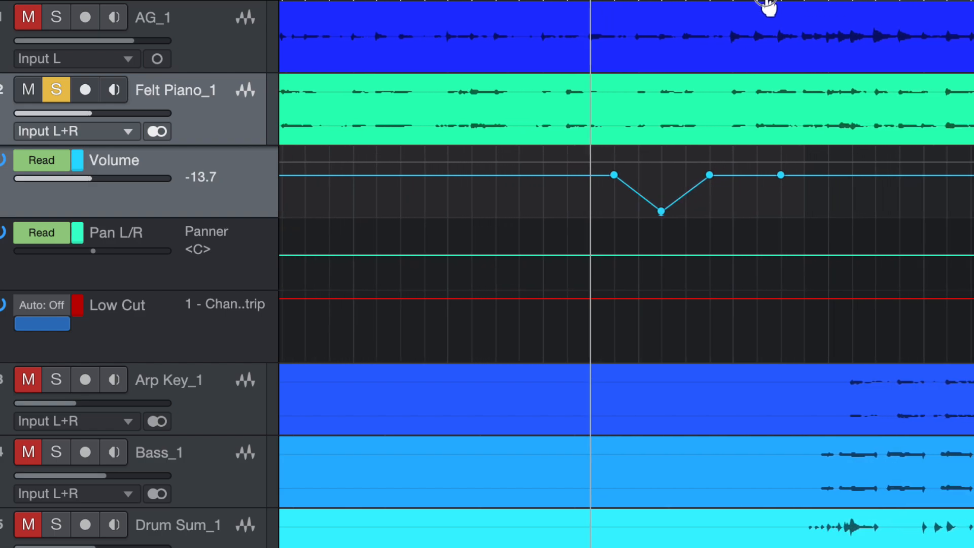
# Bend both slopes of Felt Piano_1's volume dip into curves for playback, and delete the dip's lowest point.
pyautogui.click(636, 191)
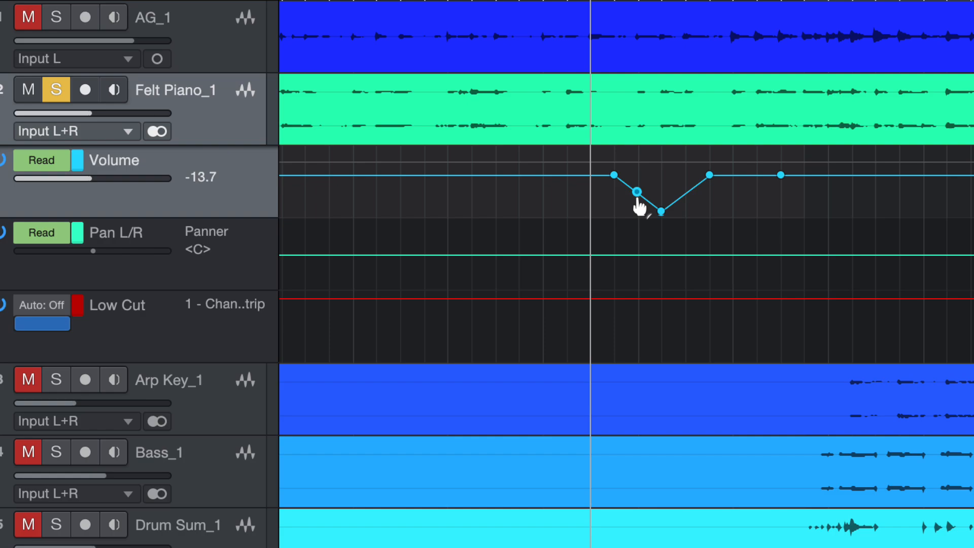
pyautogui.moveTo(638, 198); pyautogui.dragTo(717, 153)
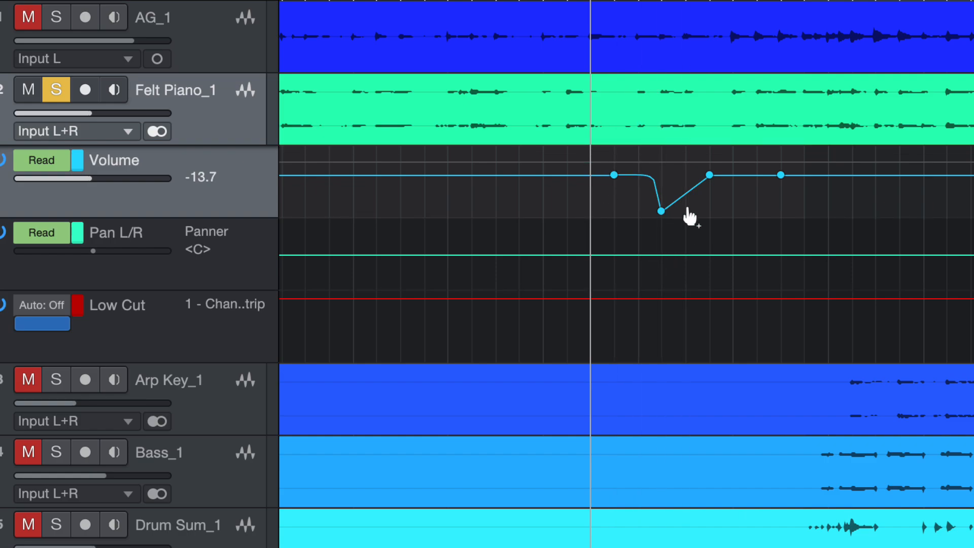
pyautogui.moveTo(685, 194); pyautogui.dragTo(676, 157)
pyautogui.press('space')
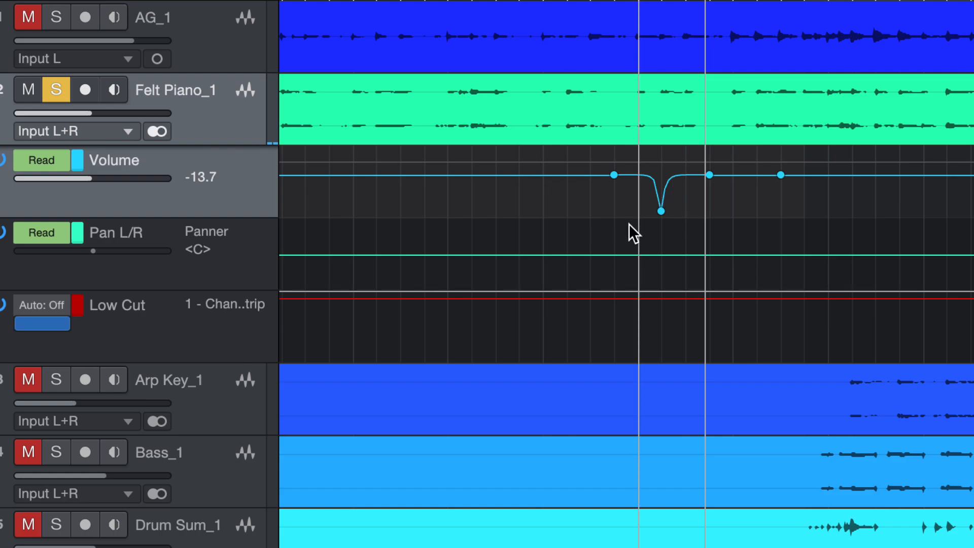
pyautogui.doubleClick(660, 212)
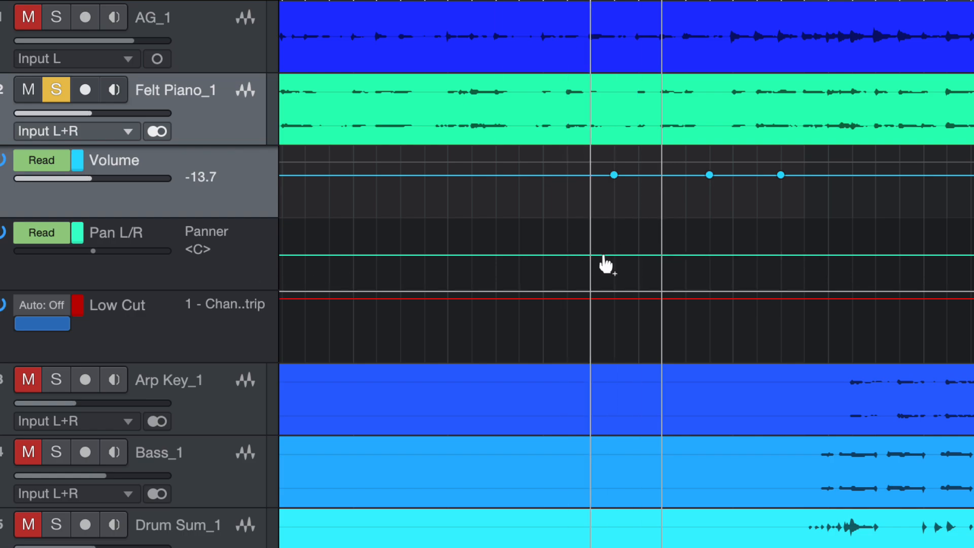
# Draw four Pan L/R automation points on Felt Piano_1 going from centre to full left, full right and back to centre.
pyautogui.click(605, 264)
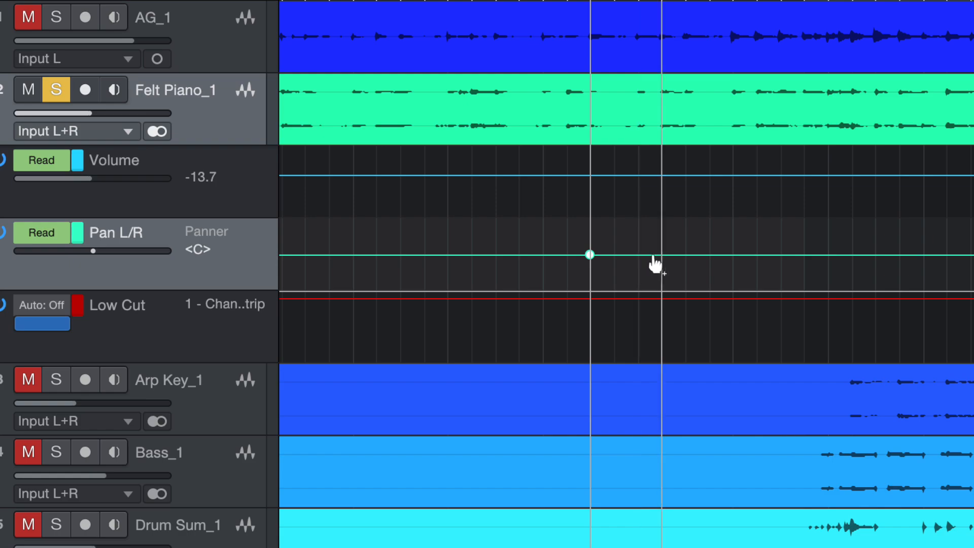
pyautogui.click(607, 262)
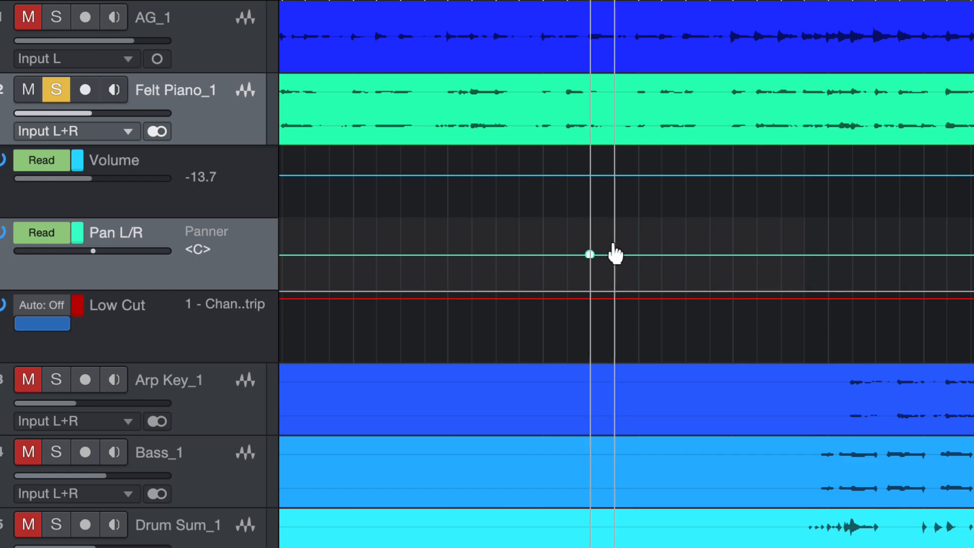
pyautogui.moveTo(615, 254); pyautogui.dragTo(614, 186)
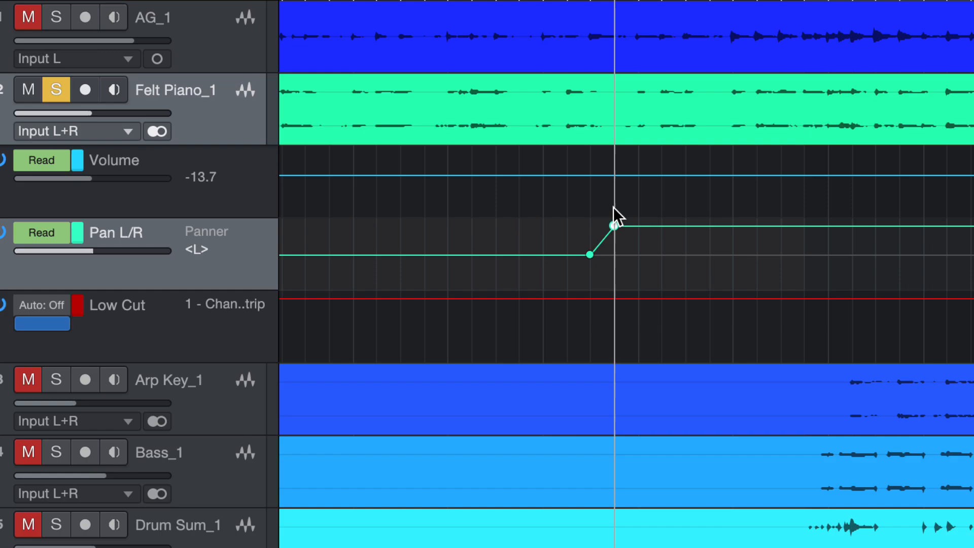
pyautogui.click(639, 227)
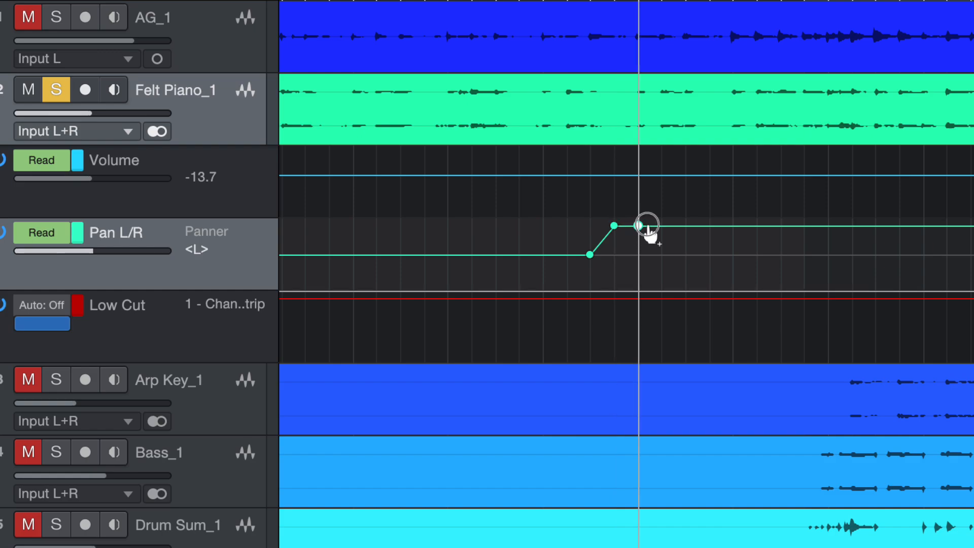
pyautogui.moveTo(641, 228); pyautogui.dragTo(686, 255)
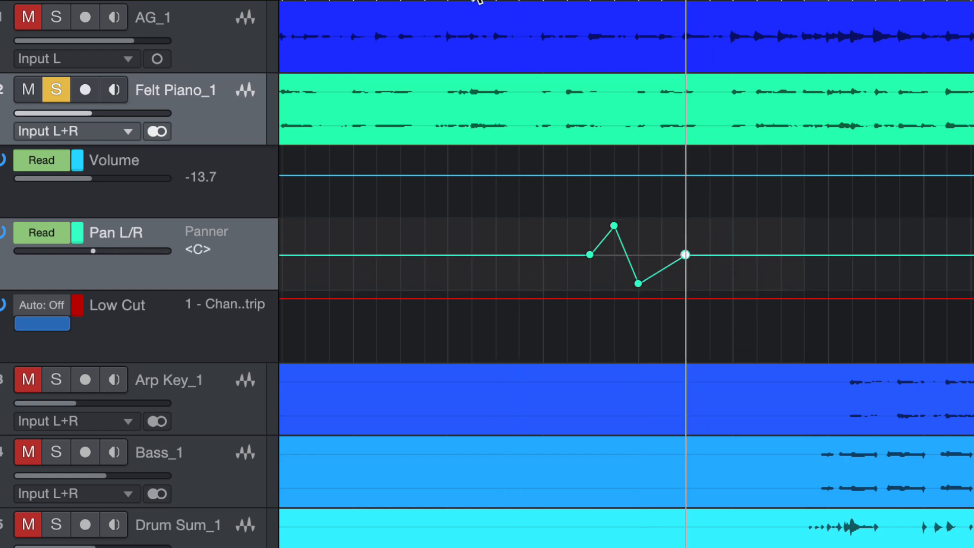
# Play the soloed piano twice through the pan movement, starting ahead of its first automation point.
pyautogui.click(473, 2)
pyautogui.press('space')
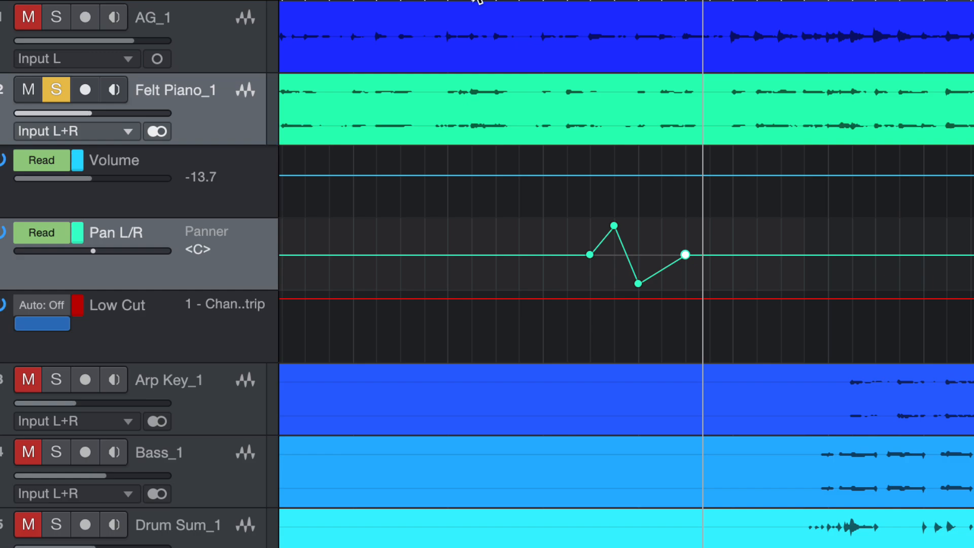
pyautogui.click(473, 1)
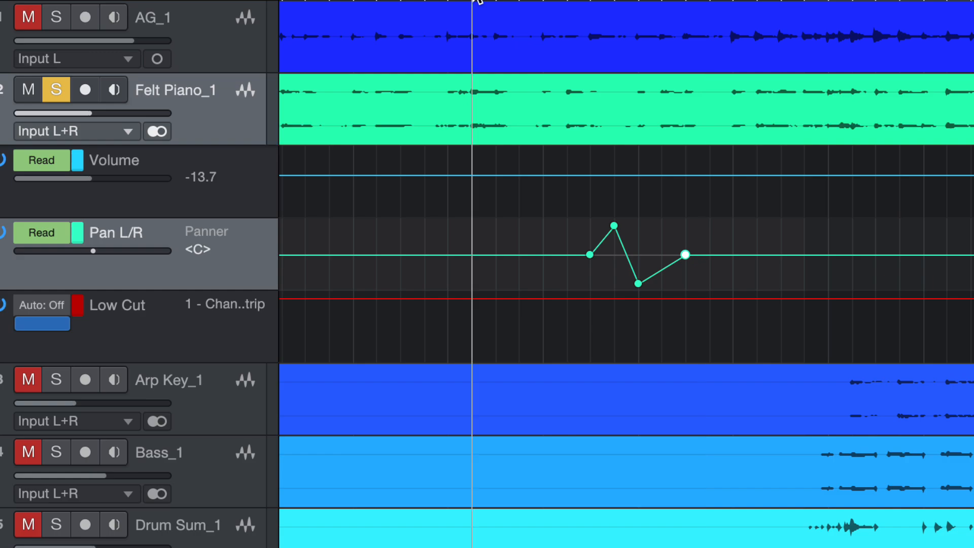
pyautogui.press('space')
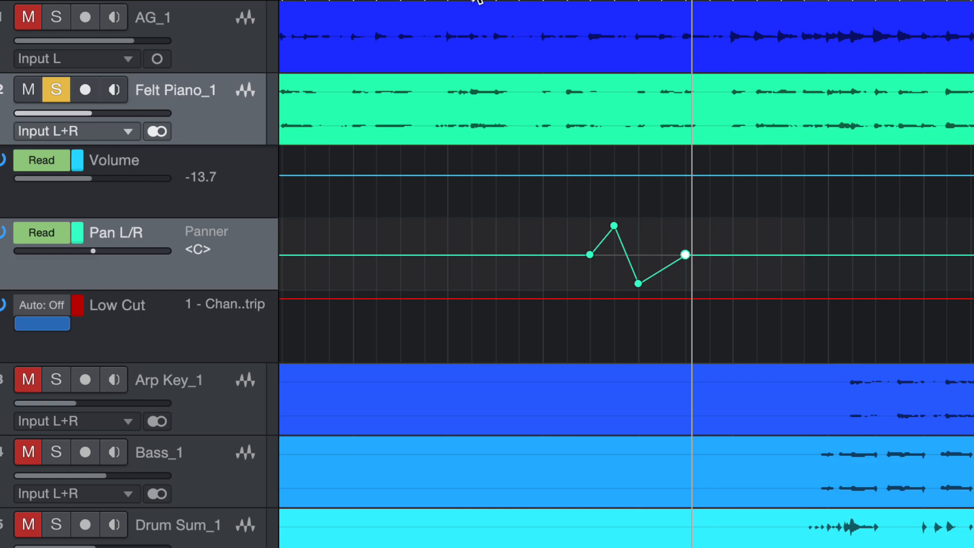
# Delete the full-left and full-right points from Felt Piano_1's Pan L/R lane.
pyautogui.click(638, 283)
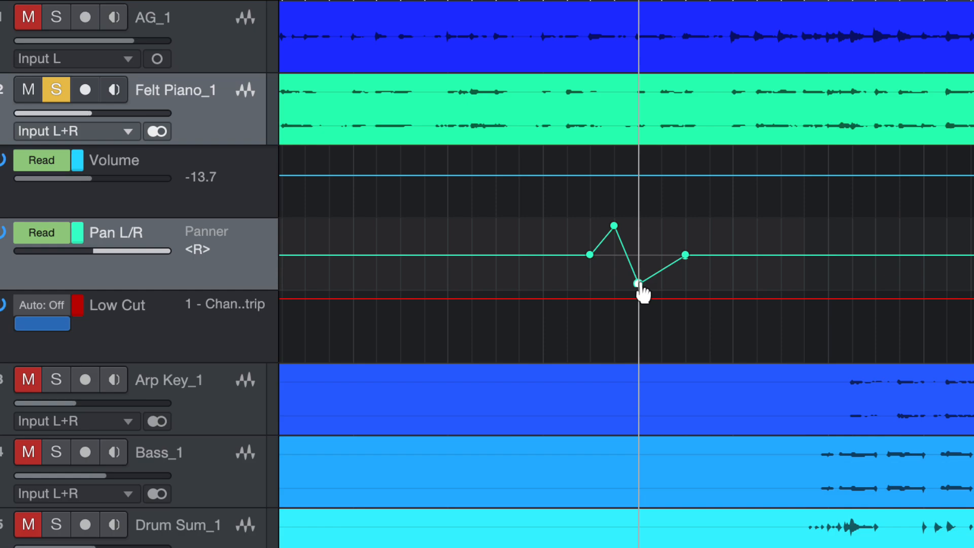
pyautogui.moveTo(638, 283); pyautogui.dragTo(603, 239)
pyautogui.click(614, 226)
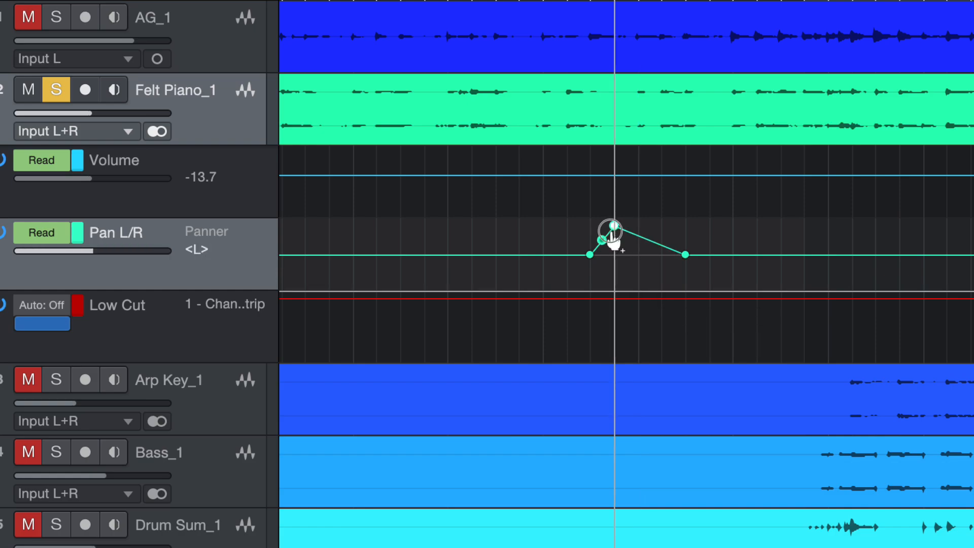
pyautogui.press('Delete')
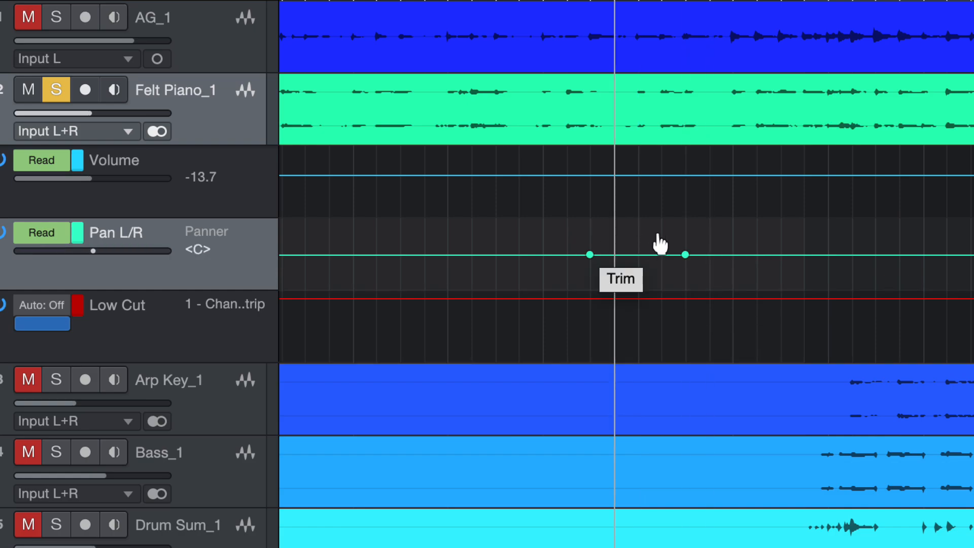
# Select Felt Piano_1's Low Cut lane and solo Bass_1 together with the piano to audition the bass entry.
pyautogui.click(171, 350)
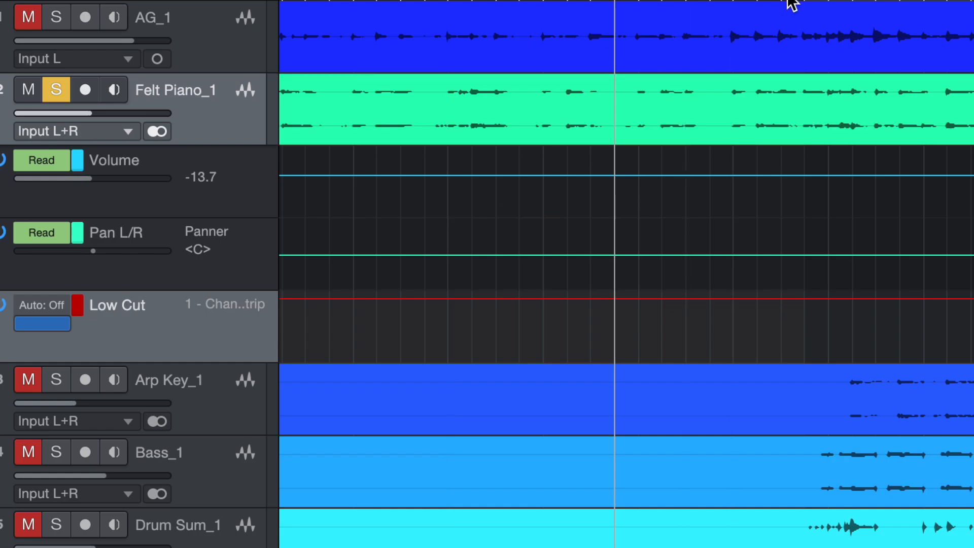
pyautogui.click(787, 1)
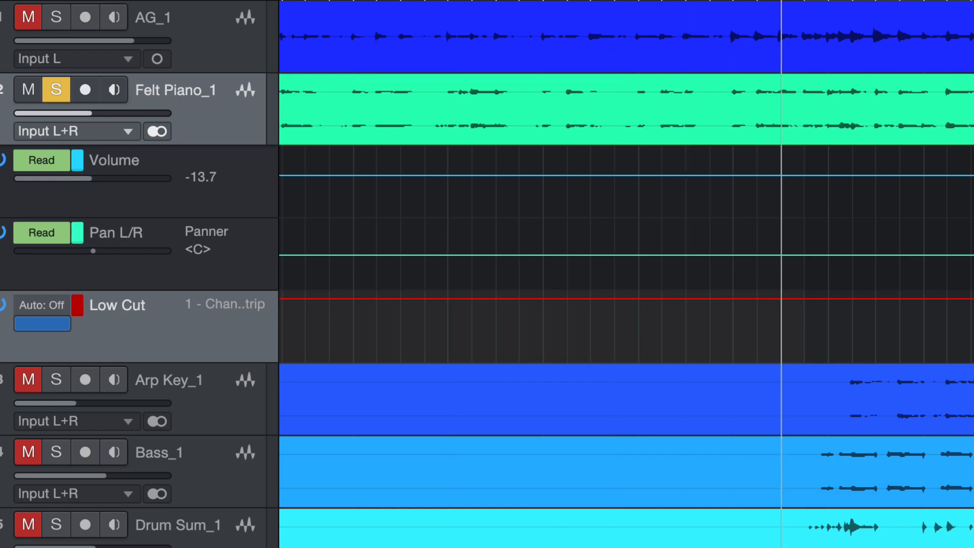
pyautogui.click(92, 456)
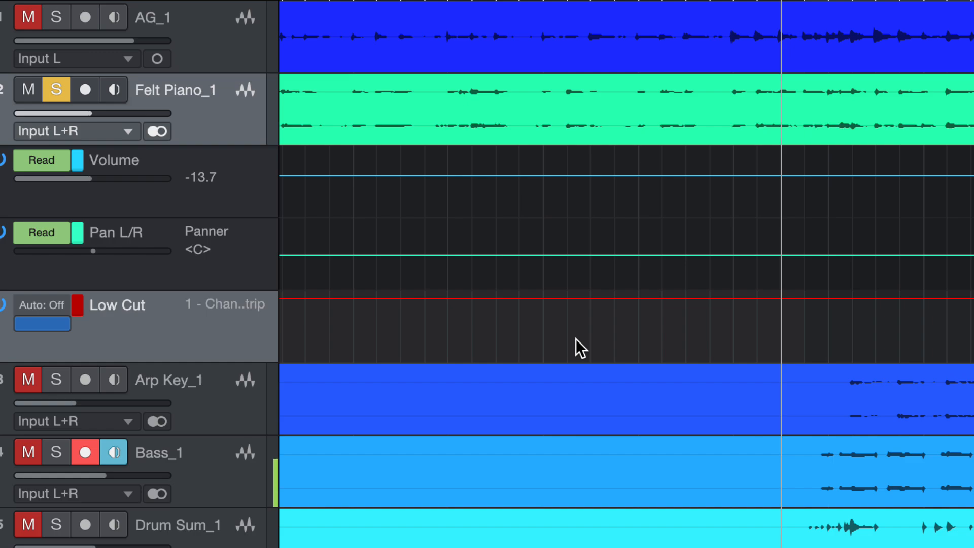
pyautogui.click(556, 2)
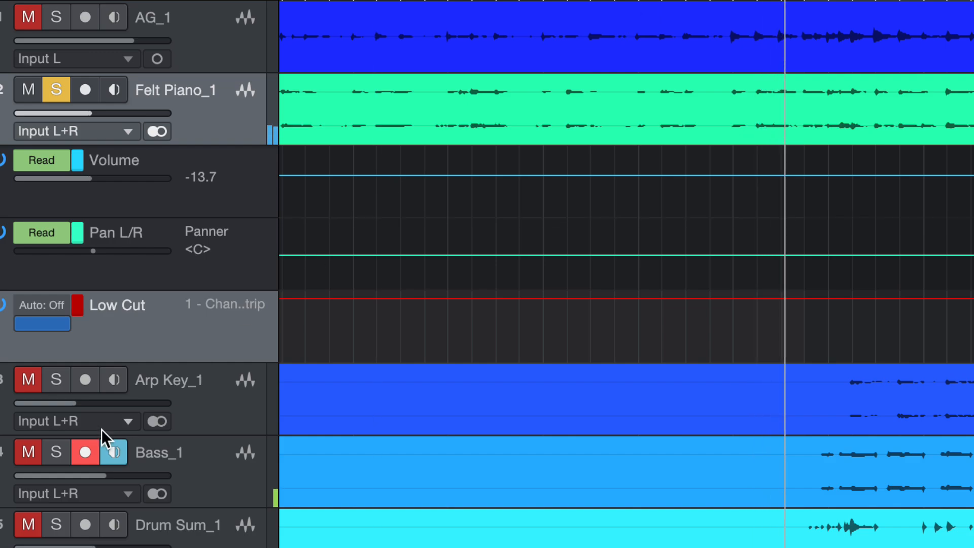
pyautogui.click(60, 460)
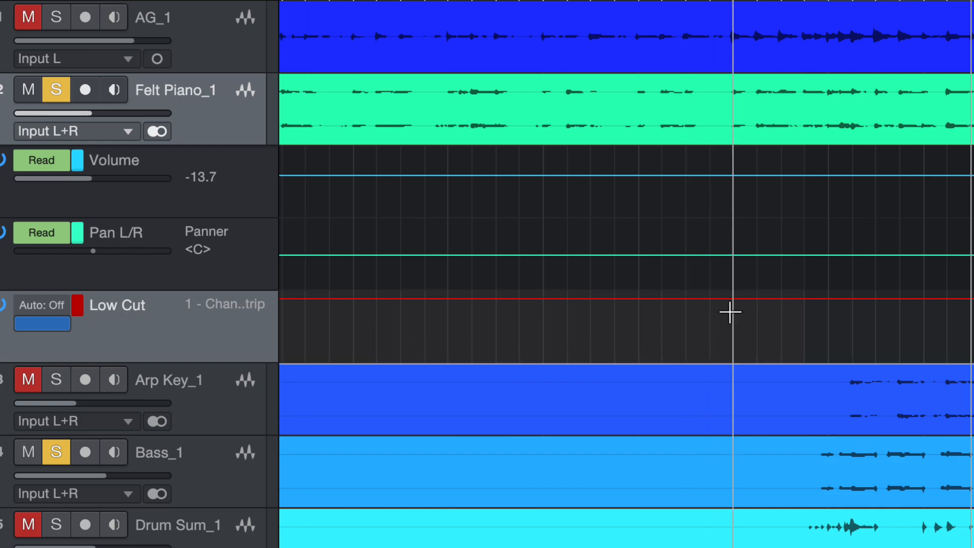
# Add Low Cut automation points at 12.4 and 13.1 on Felt Piano_1, and lower the 12.4 point to off.
pyautogui.click(815, 304)
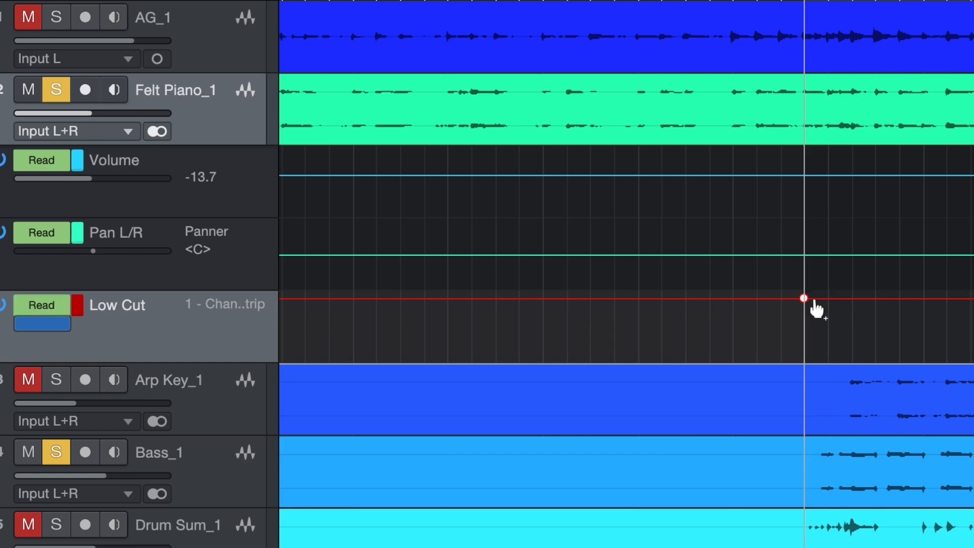
pyautogui.moveTo(806, 302)
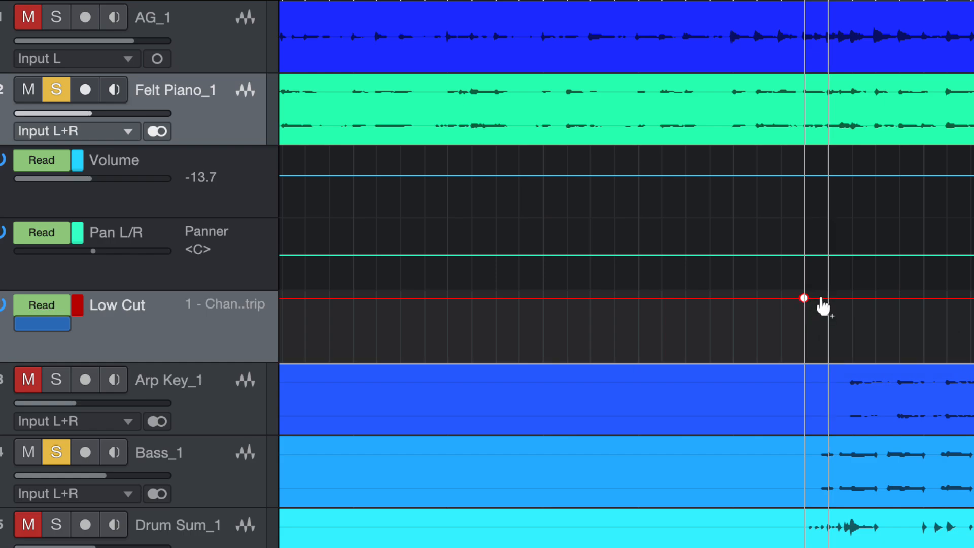
pyautogui.click(827, 298)
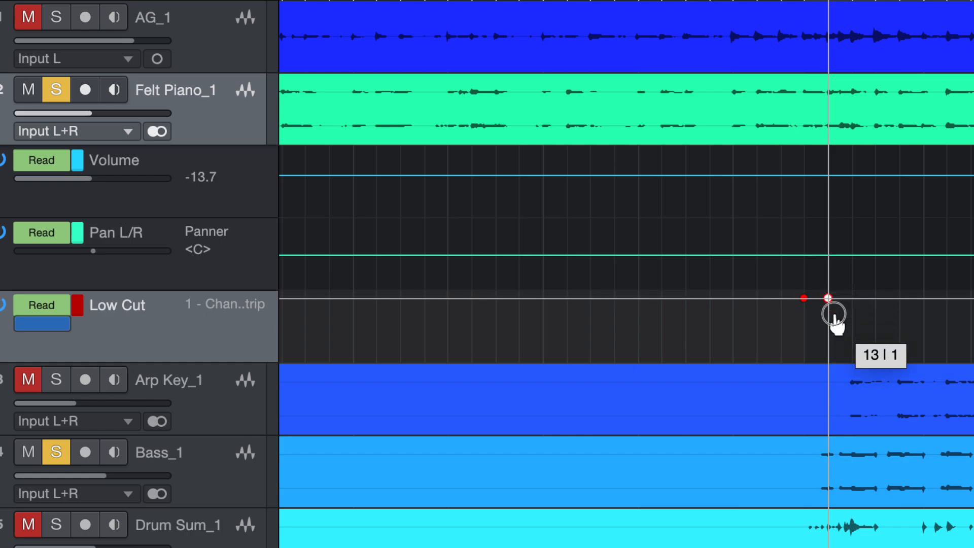
pyautogui.moveTo(829, 311); pyautogui.dragTo(832, 188)
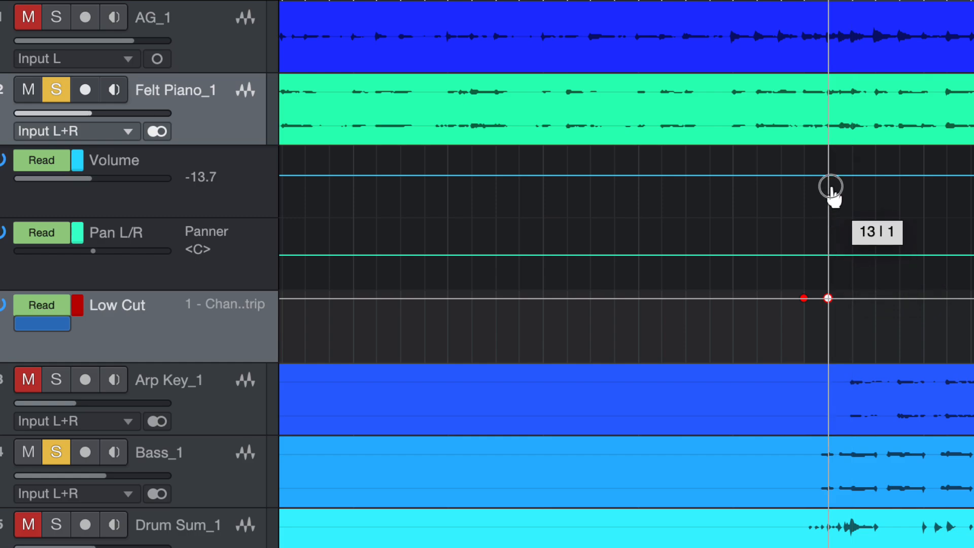
pyautogui.moveTo(828, 298); pyautogui.dragTo(828, 244)
pyautogui.moveTo(807, 301)
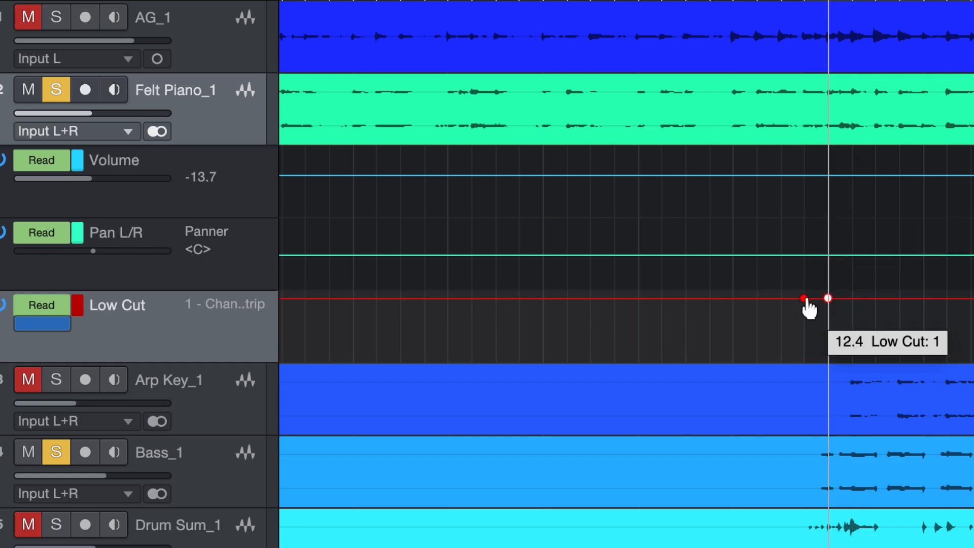
pyautogui.moveTo(806, 301); pyautogui.dragTo(812, 363)
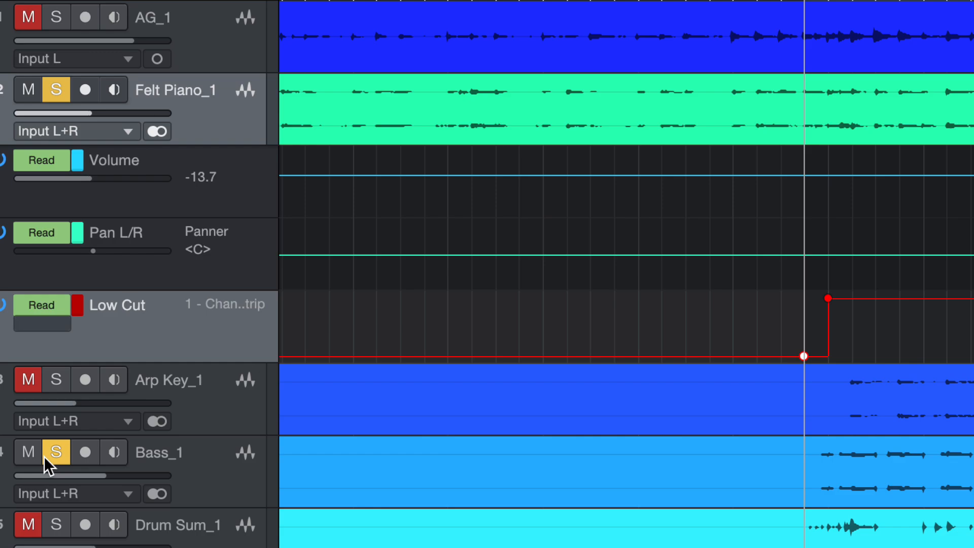
# Play Felt Piano_1 soloed on its own through the Low Cut change at 13.1, and stop playback.
pyautogui.press('space')
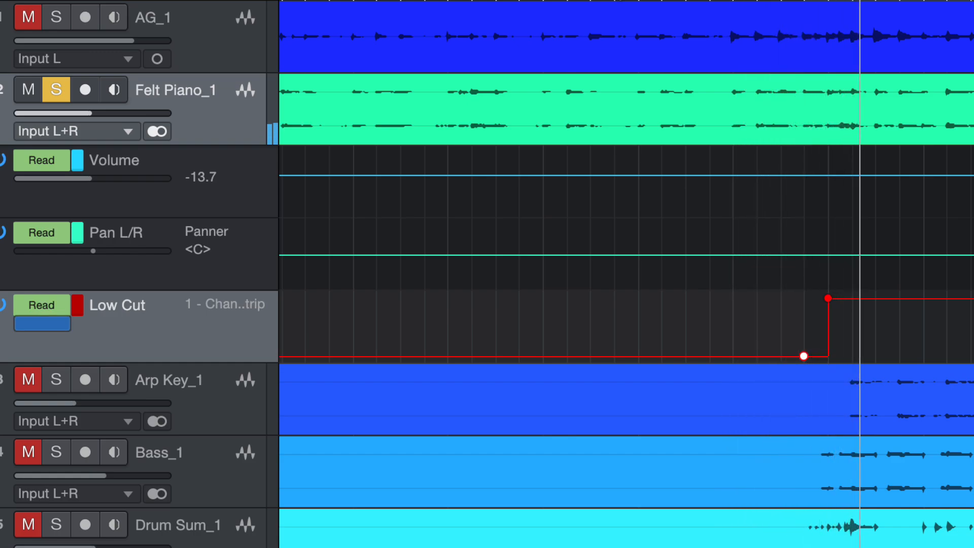
pyautogui.press('space')
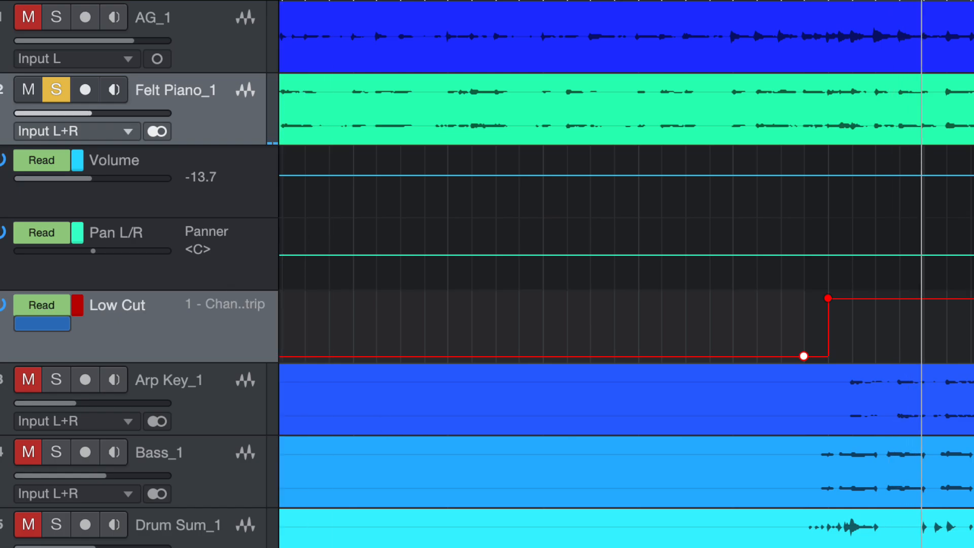
# Open Felt Piano_1's Channel Strip insert from the mixer, and toggle its Low Cut off and back on.
pyautogui.press('F3')
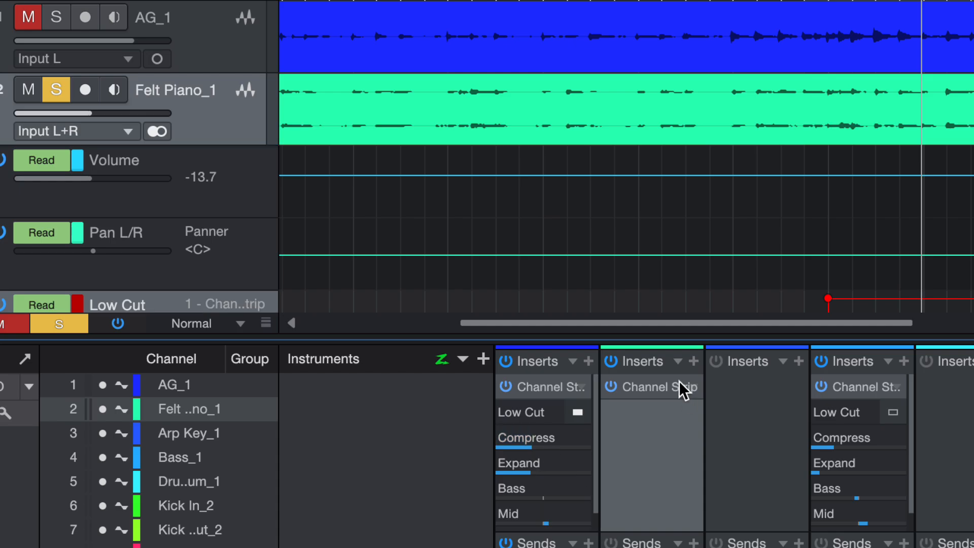
pyautogui.doubleClick(656, 390)
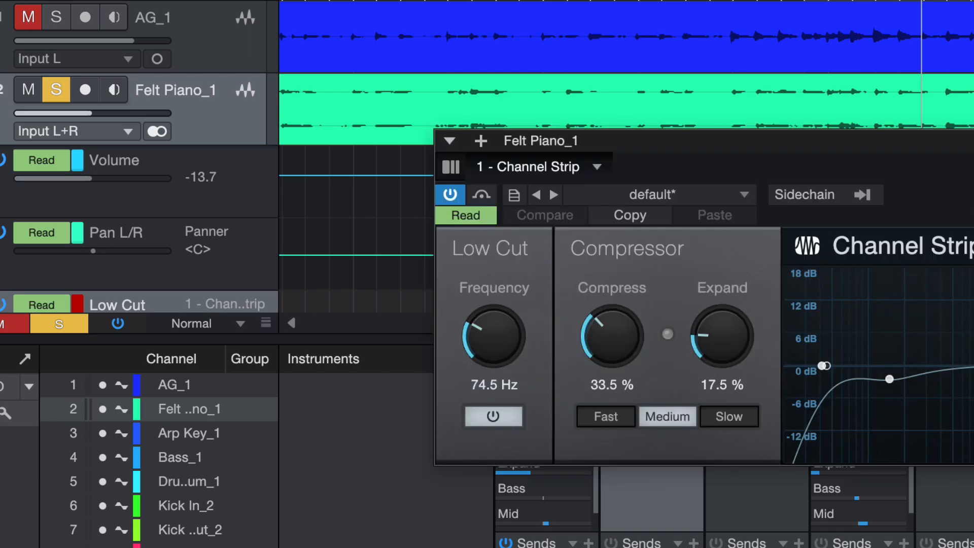
pyautogui.moveTo(973, 153); pyautogui.dragTo(728, 114)
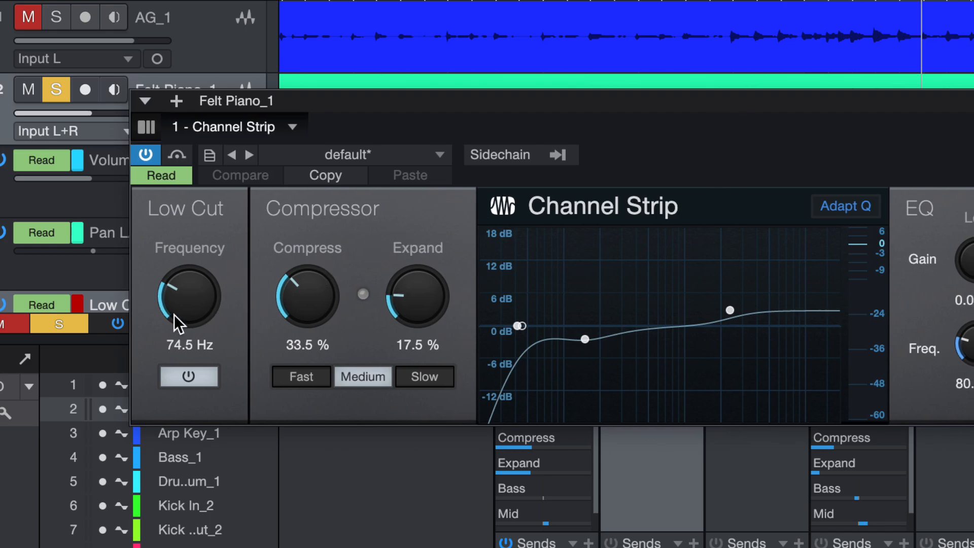
pyautogui.click(189, 385)
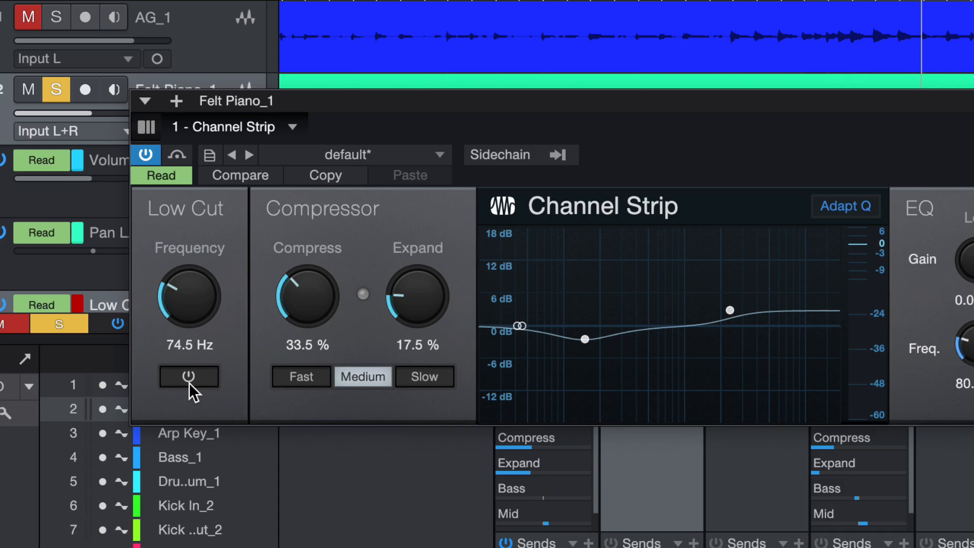
pyautogui.click(189, 384)
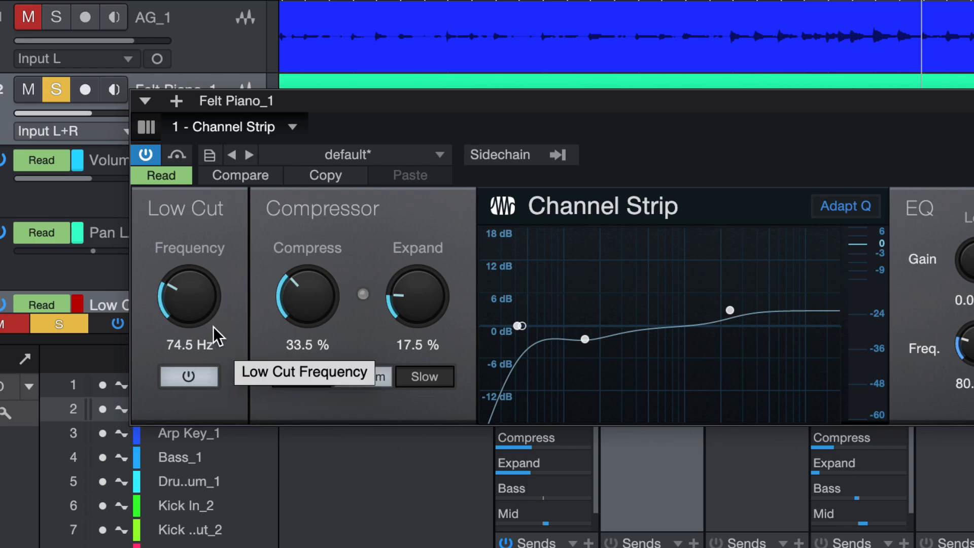
# Raise the Channel Strip's Low Cut frequency to 203 Hz and play the piano with the automated filter.
pyautogui.moveTo(189, 296); pyautogui.dragTo(193, 199)
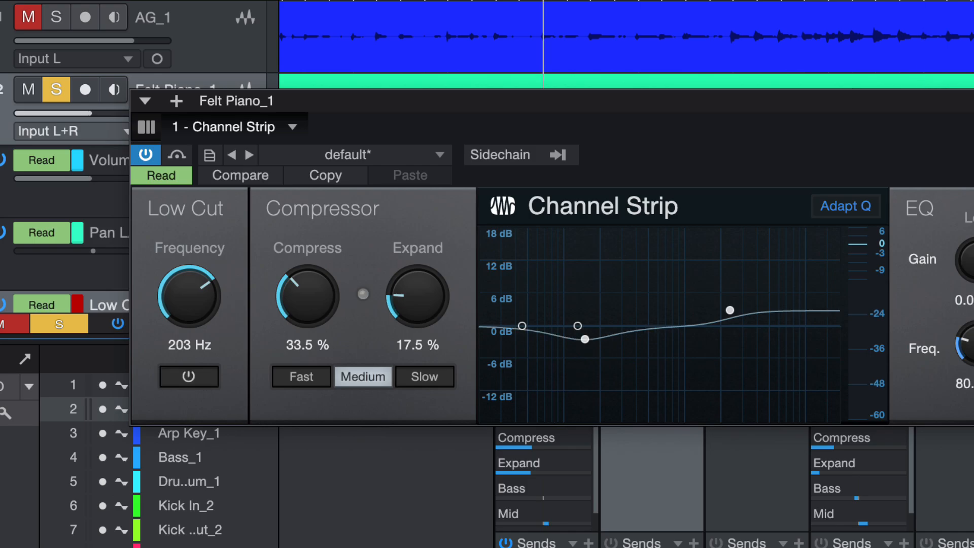
pyautogui.press('space')
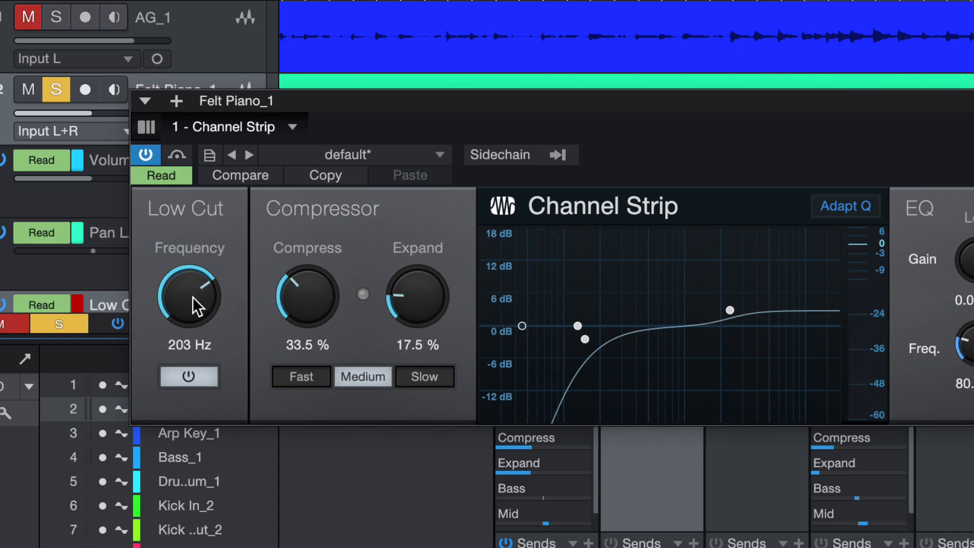
# Lower the Channel Strip's Low Cut frequency on Felt Piano_1 to 108 Hz and close the plug-in window.
pyautogui.moveTo(192, 295); pyautogui.dragTo(219, 391)
pyautogui.moveTo(185, 317); pyautogui.dragTo(187, 285)
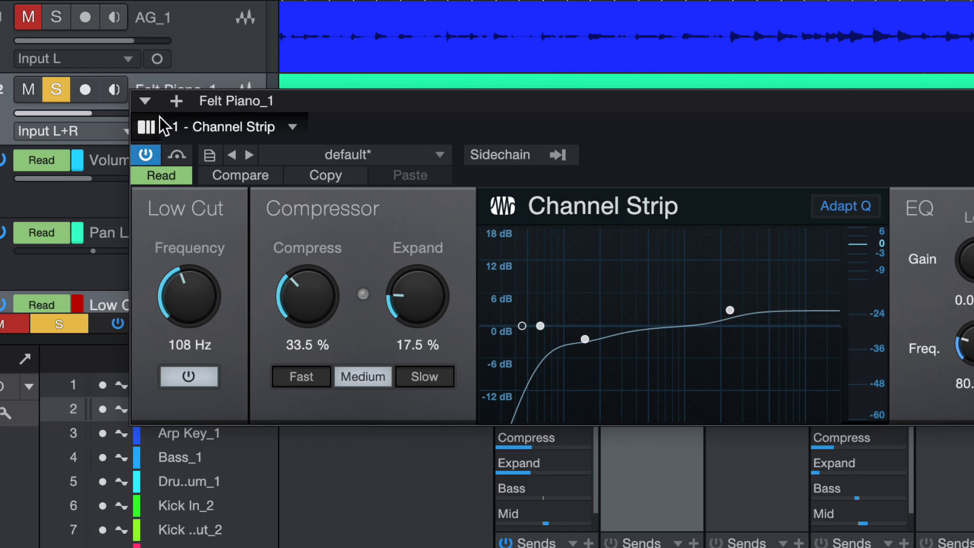
pyautogui.press('Escape')
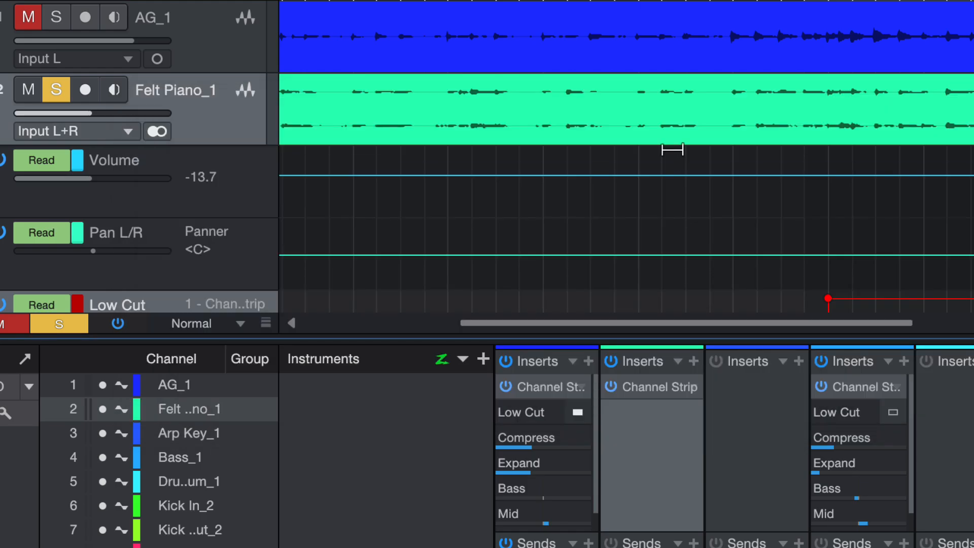
# Play the song from shortly before Felt Piano_1's Low Cut change at 13.1, and hide the mixer.
pyautogui.click(448, 1)
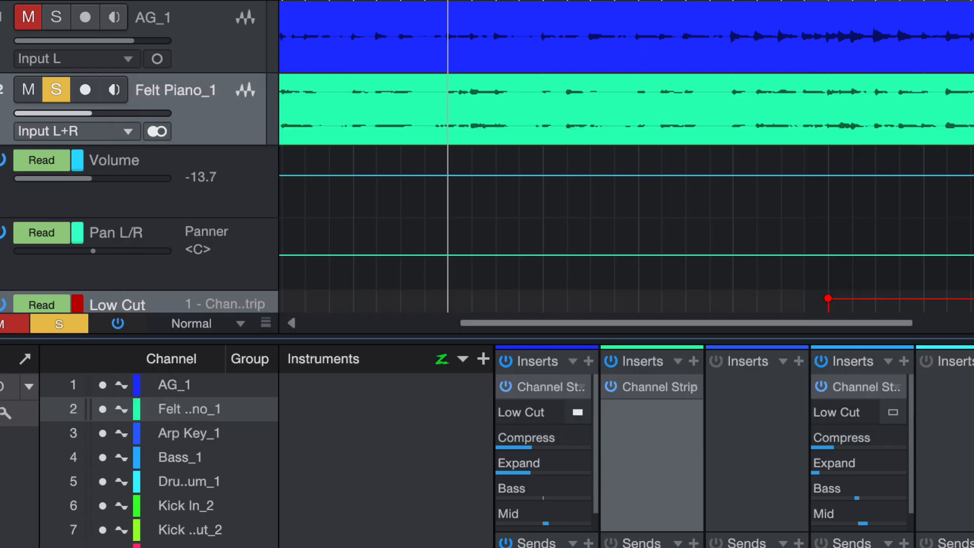
pyautogui.click(639, 1)
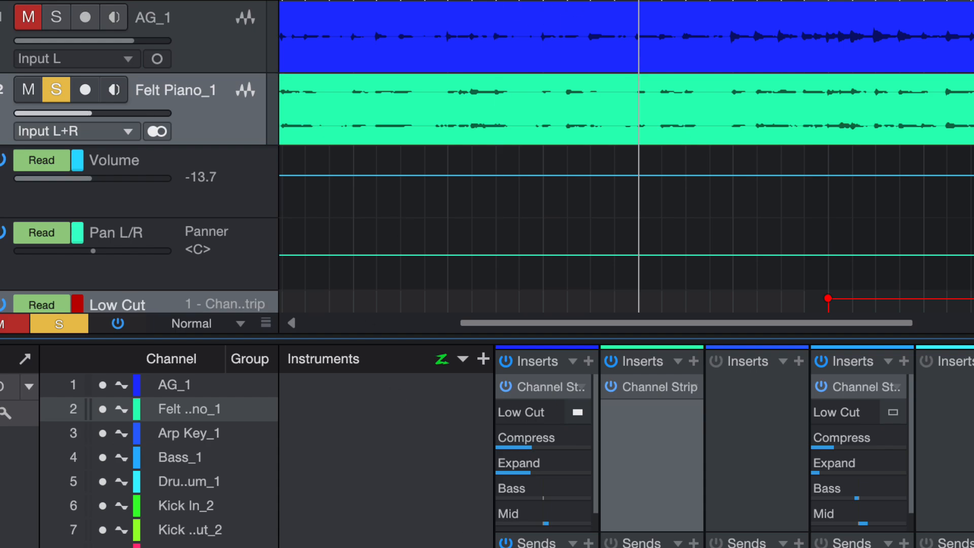
pyautogui.press('space')
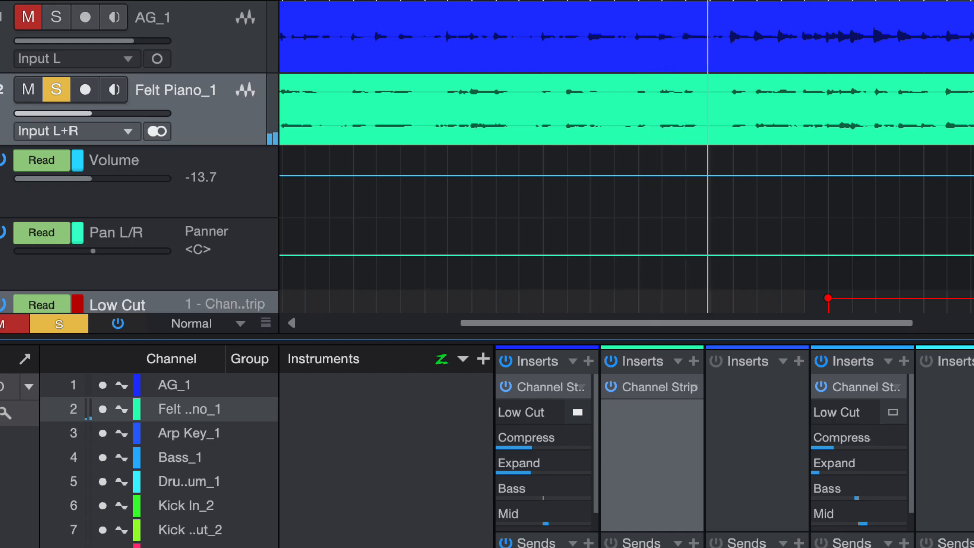
pyautogui.press('F3')
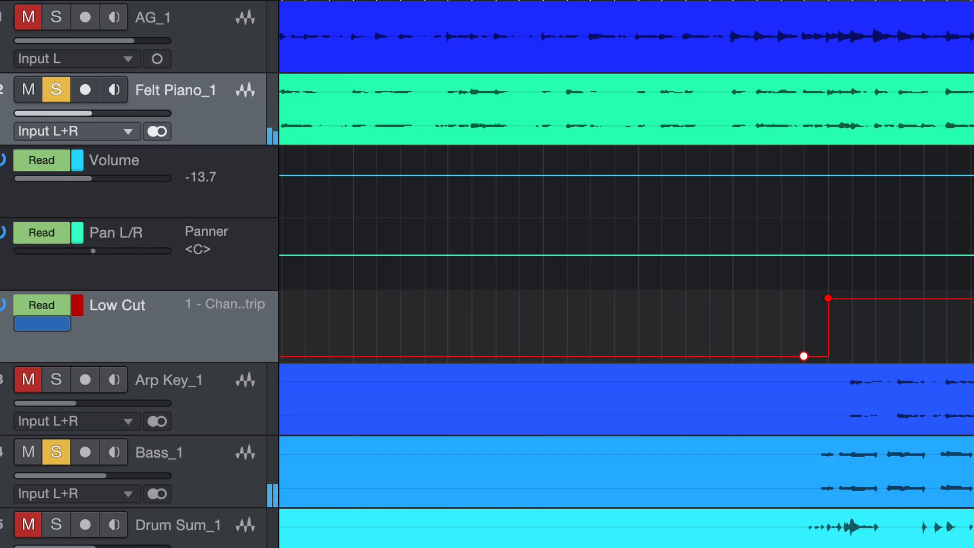
# Review Felt Piano_1's Volume, Pan L/R and Low Cut automation lanes in turn, look over the other tracks, and return to the Volume lane.
pyautogui.click(3, 306)
pyautogui.click(181, 195)
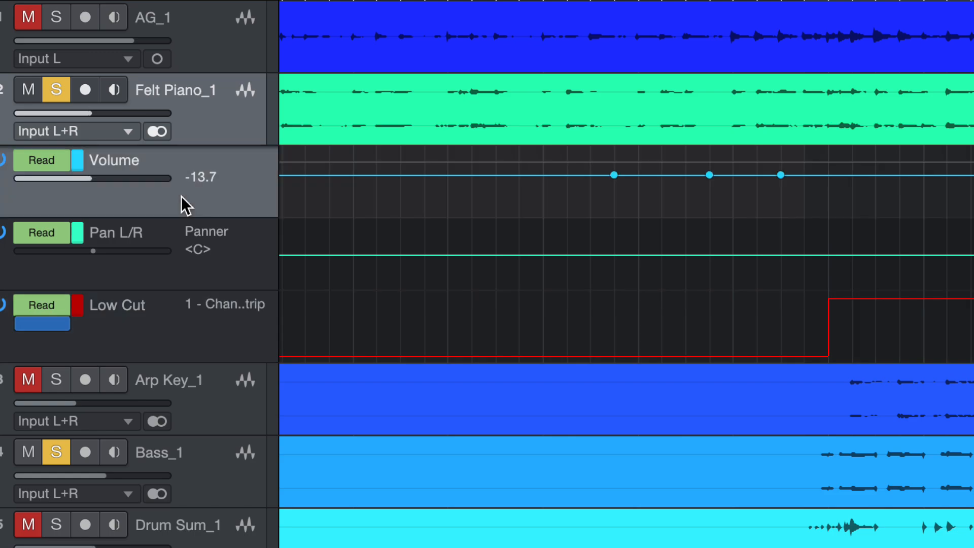
pyautogui.click(228, 263)
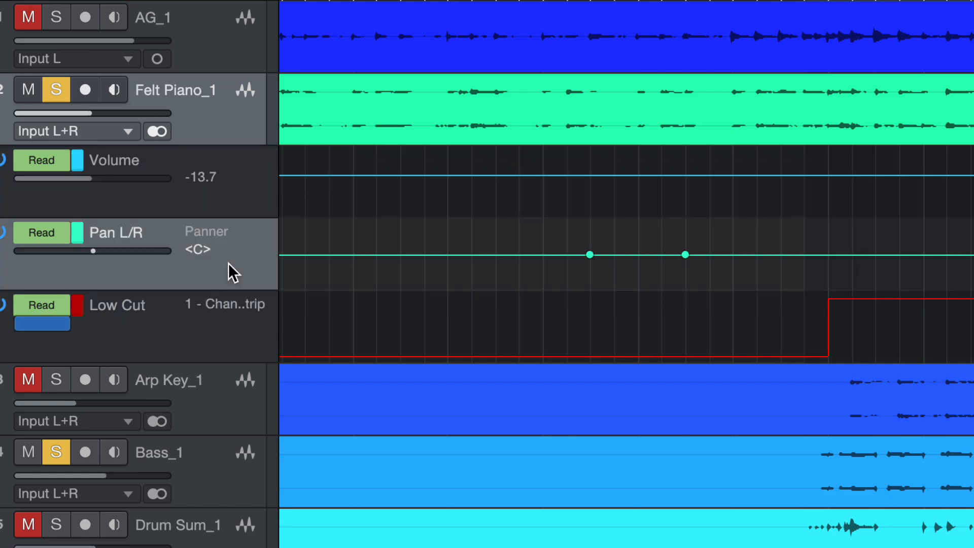
pyautogui.click(222, 331)
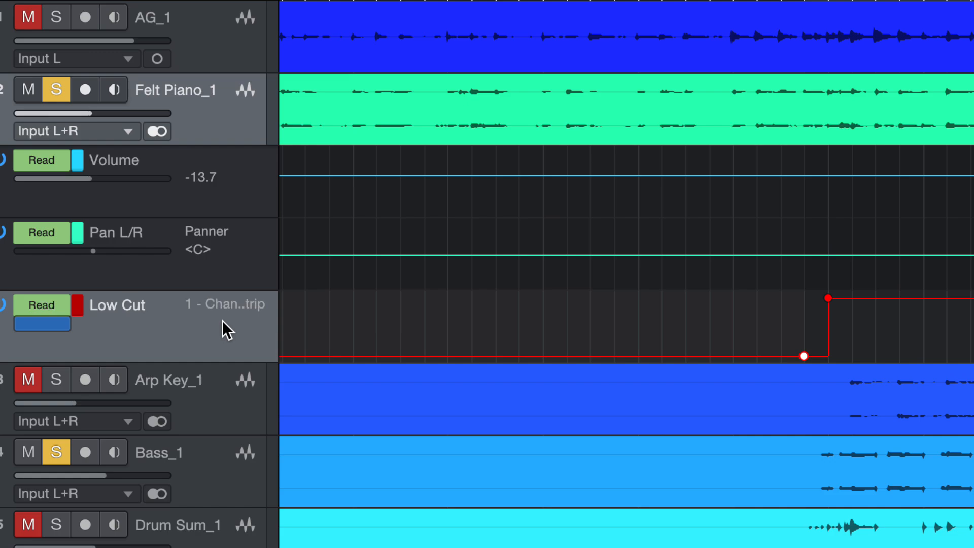
pyautogui.scroll(-10, 222, 321)
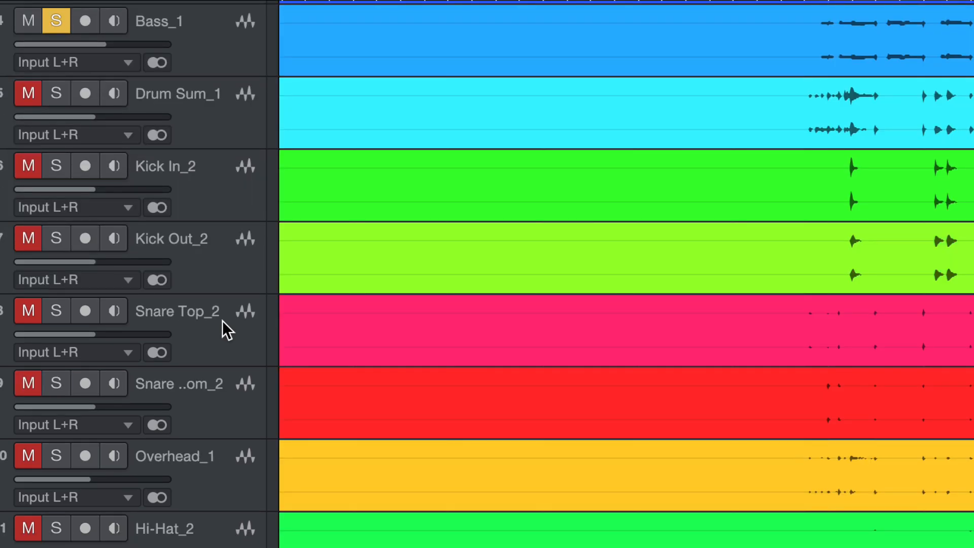
pyautogui.scroll(10, 222, 321)
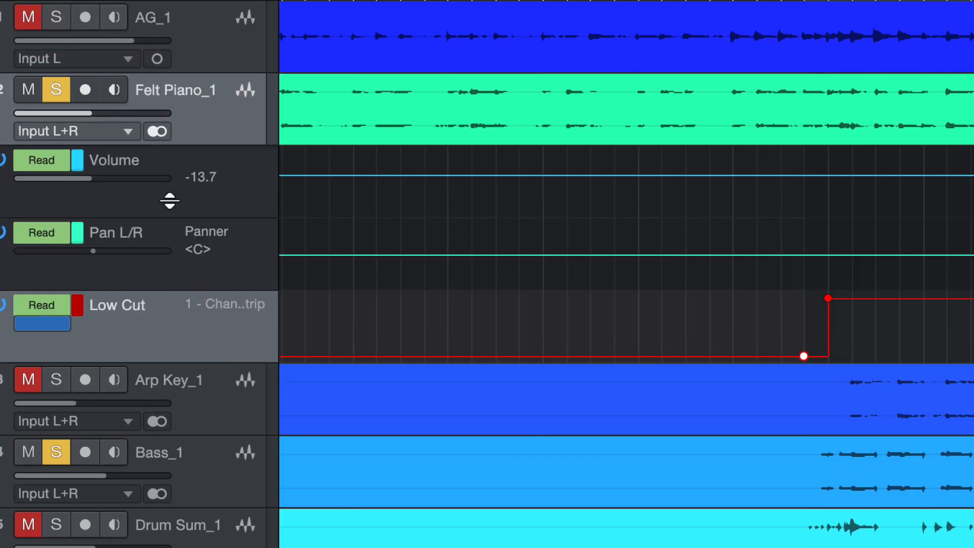
pyautogui.click(172, 193)
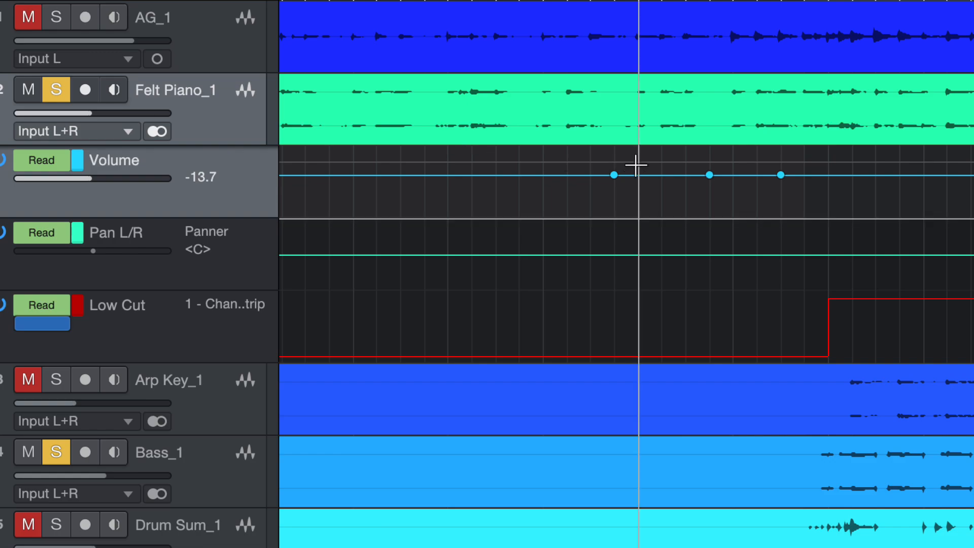